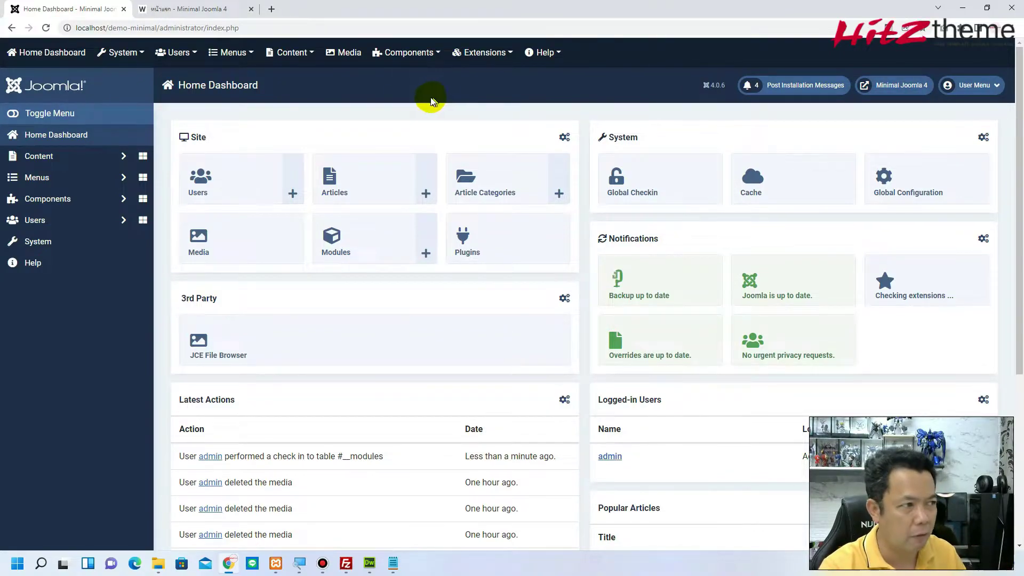
- Look over the public home page's slideshow, logo carousel, portfolio gallery, contact banner and article sections
left_click(199, 8)
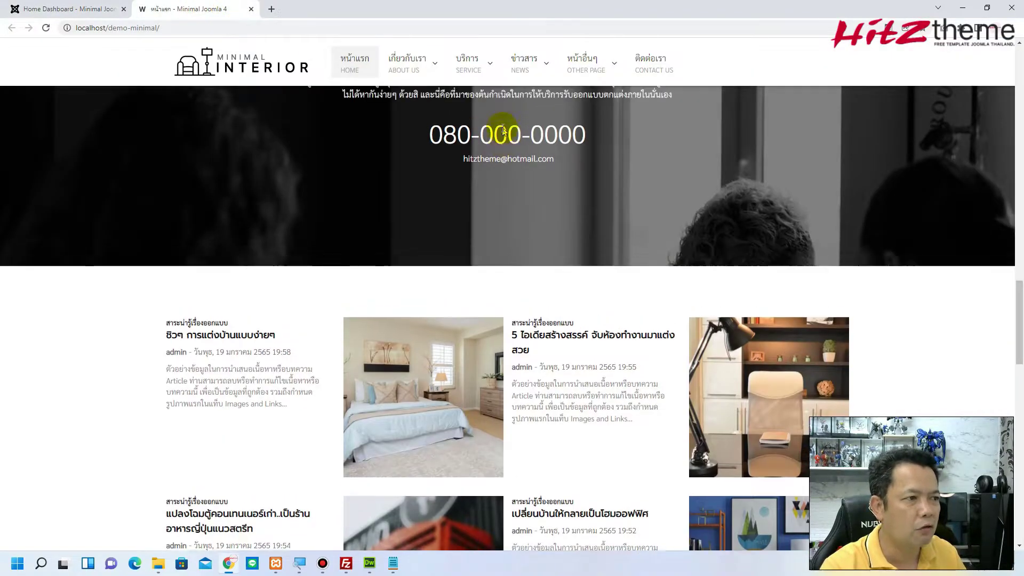
scroll(500, 133, "down", 10)
scroll(500, 133, "up", 10)
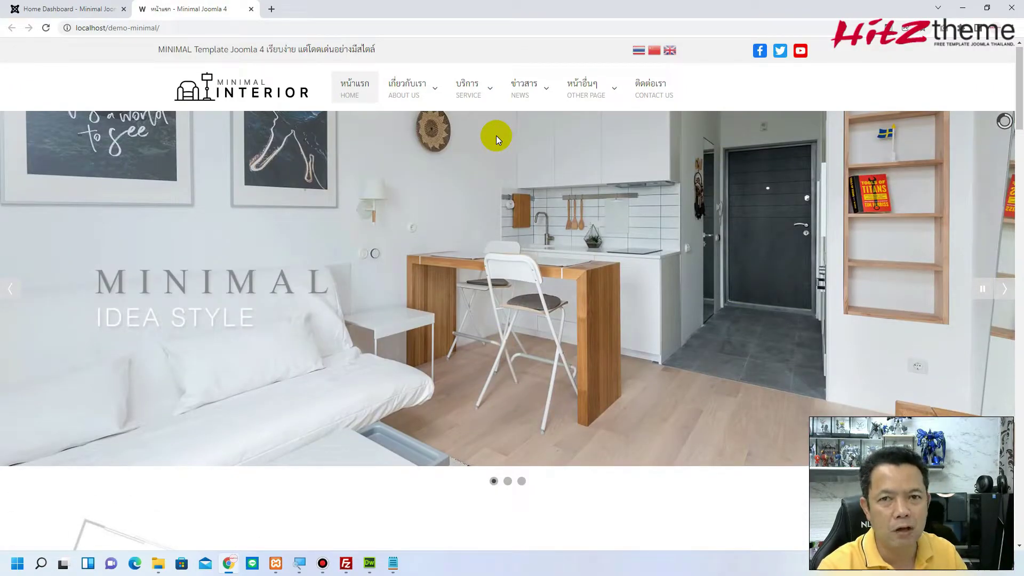
scroll(496, 135, "down", 5)
scroll(496, 136, "up", 5)
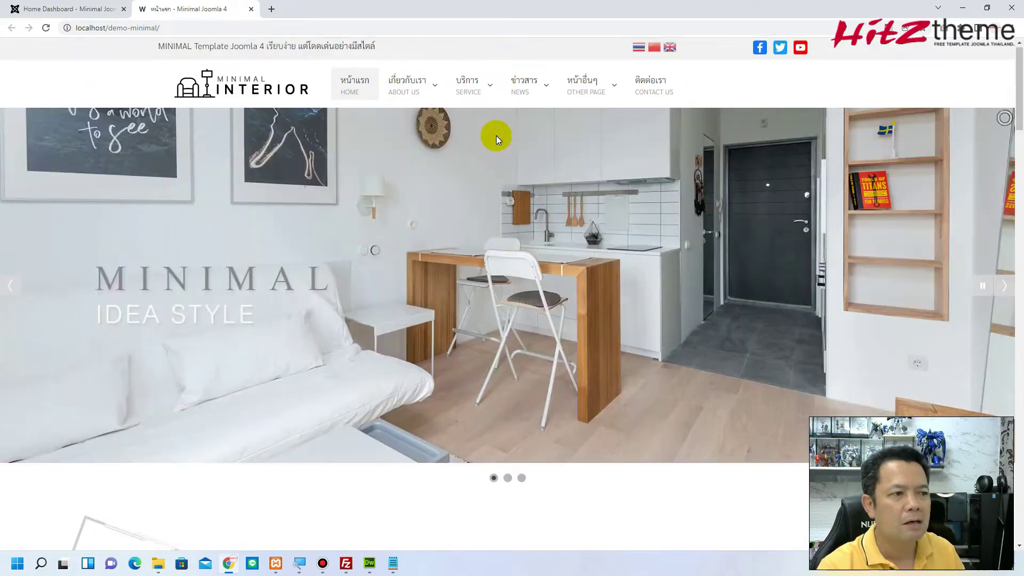
scroll(496, 137, "down", 5)
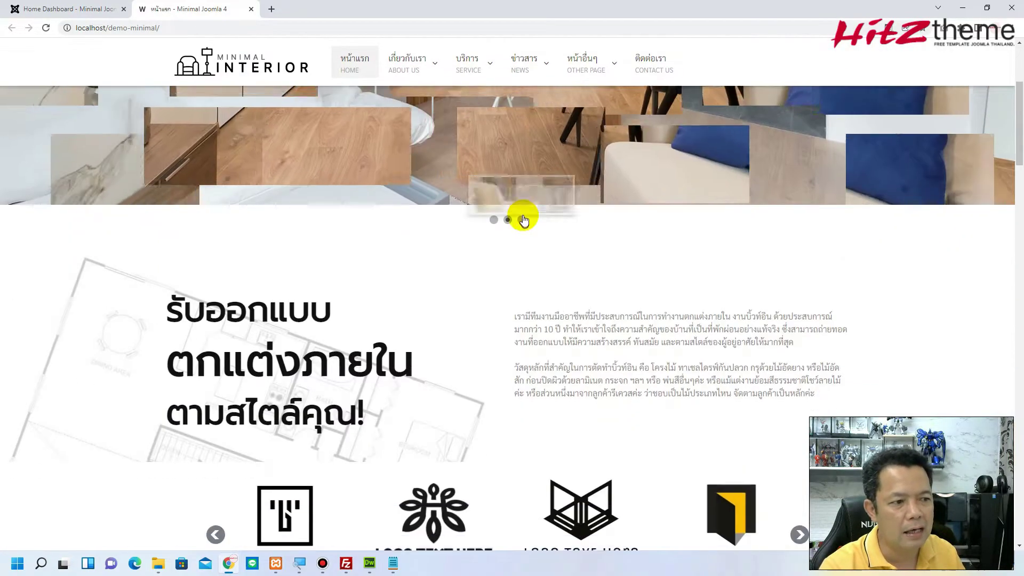
scroll(523, 217, "down", 4)
scroll(511, 245, "down", 3)
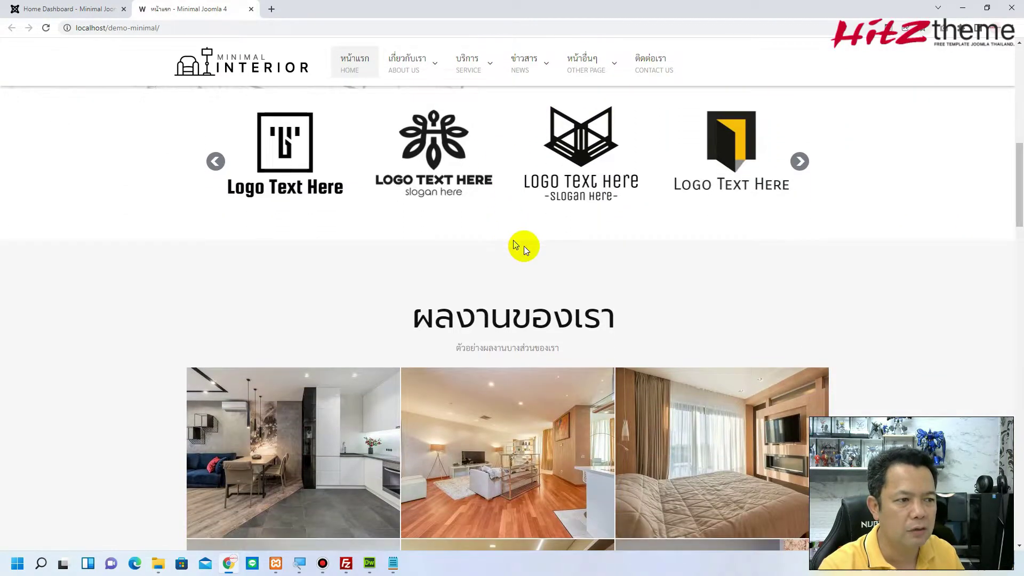
scroll(523, 246, "down", 6)
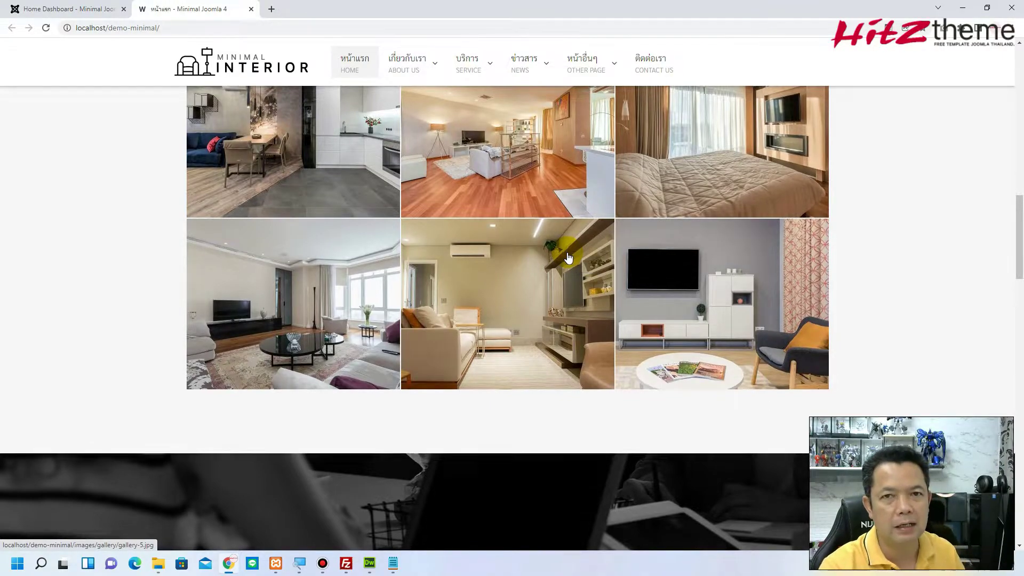
scroll(568, 257, "up", 5)
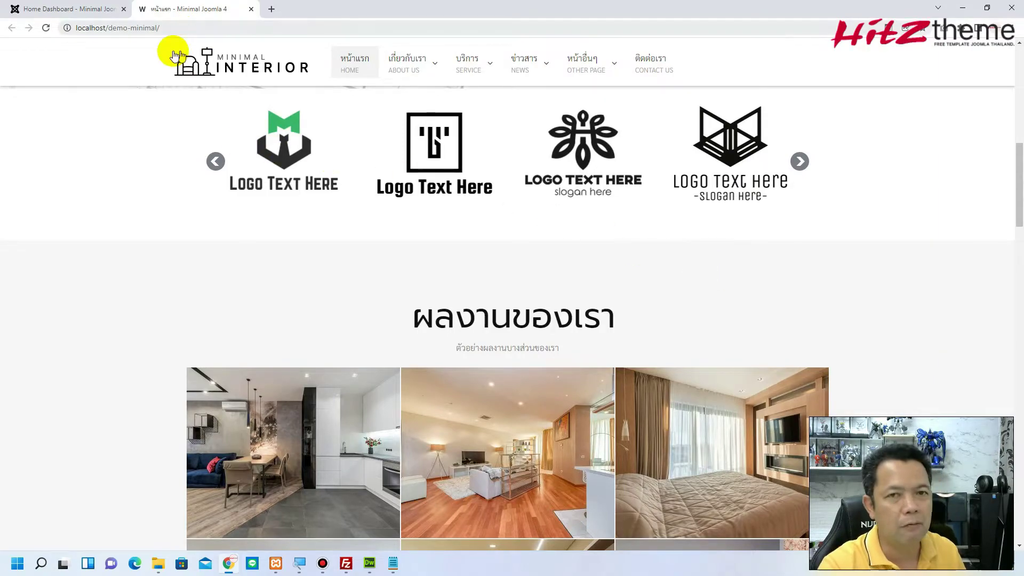
- Start a new site module of the Custom type in the Joomla administration
left_click(75, 9)
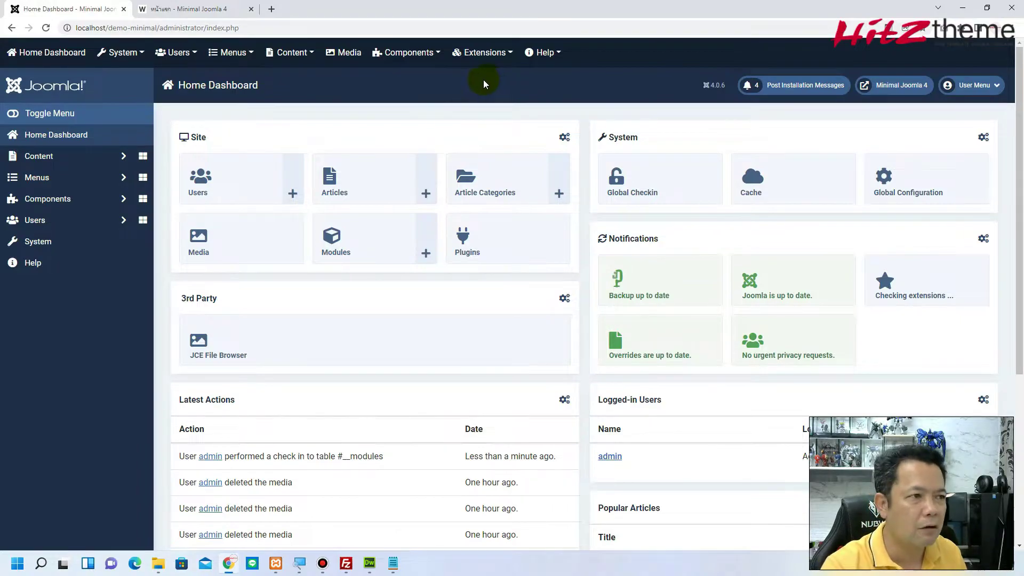
left_click(489, 53)
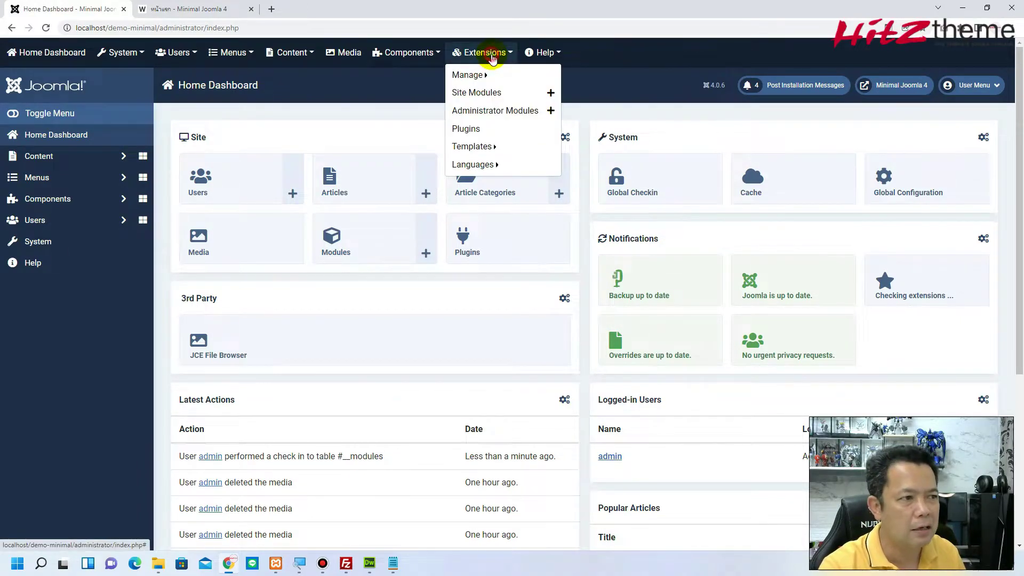
left_click(486, 93)
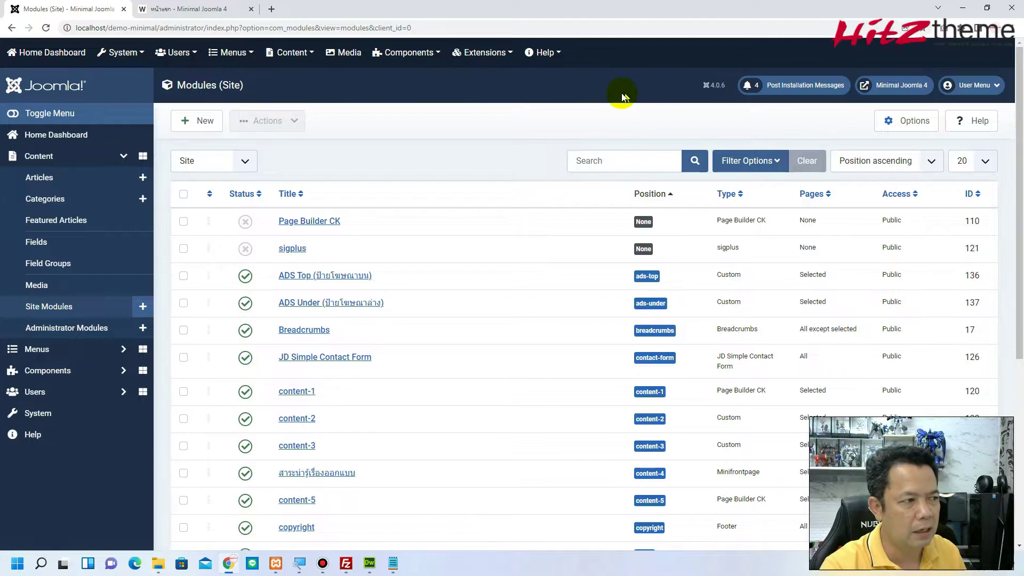
left_click(198, 121)
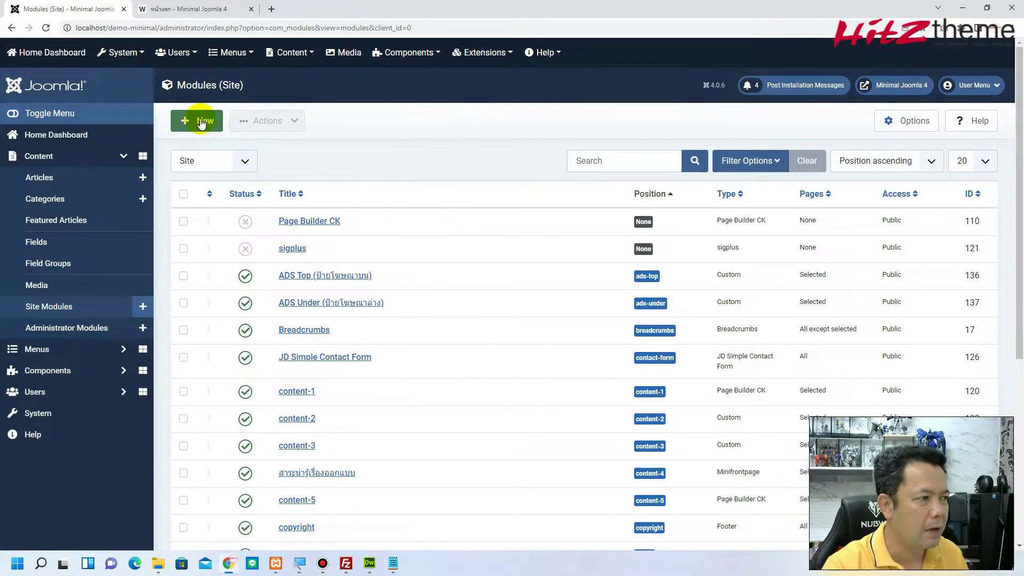
scroll(465, 125, "down", 10)
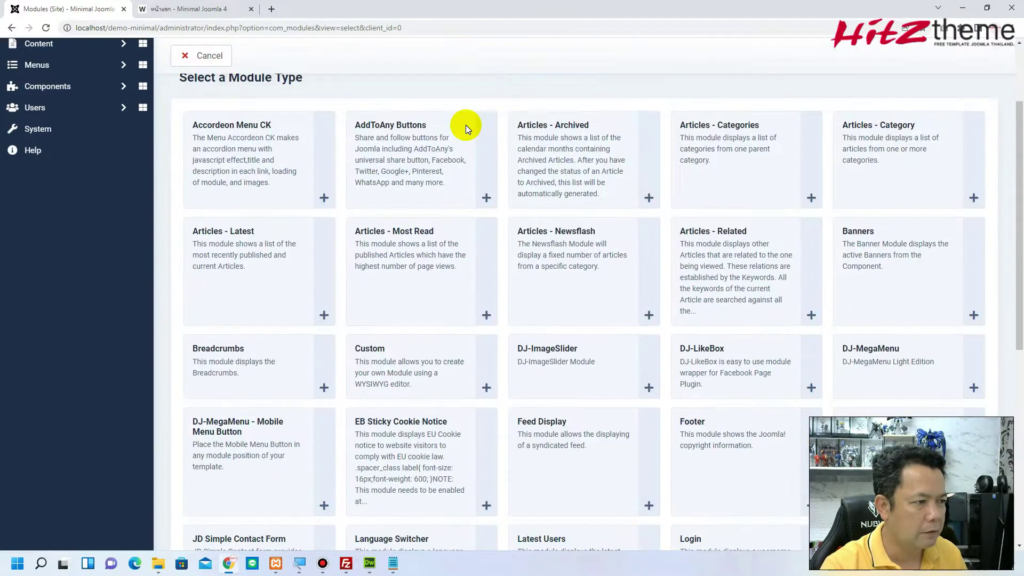
scroll(464, 133, "up", 7)
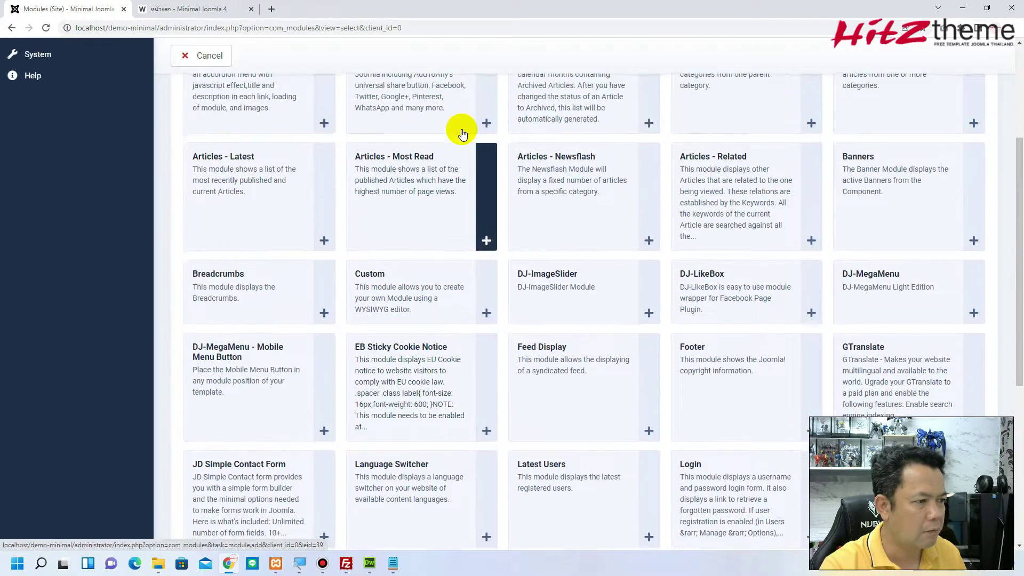
left_click(389, 281)
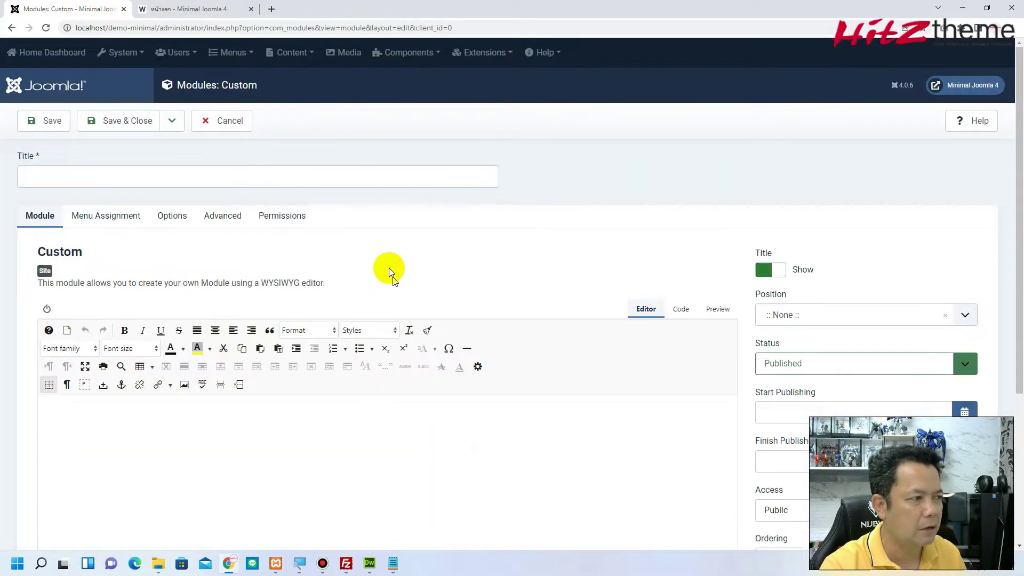
- Title the new custom module "test1"
left_click(203, 181)
type("ข่าว")
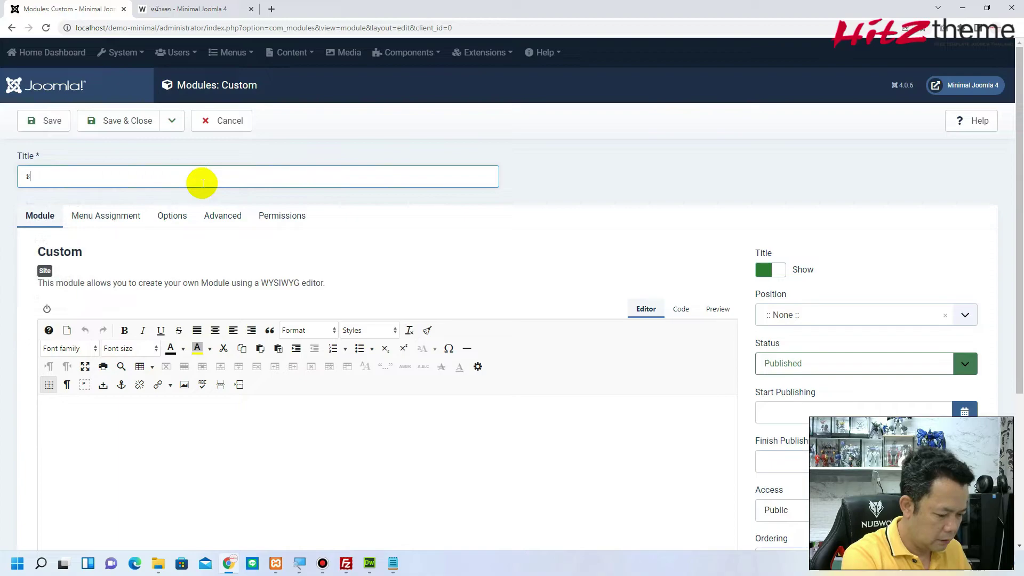
type("ะร")
key("BackSpace")
key("BackSpace")
key("BackSpace")
key("BackSpace")
key("BackSpace")
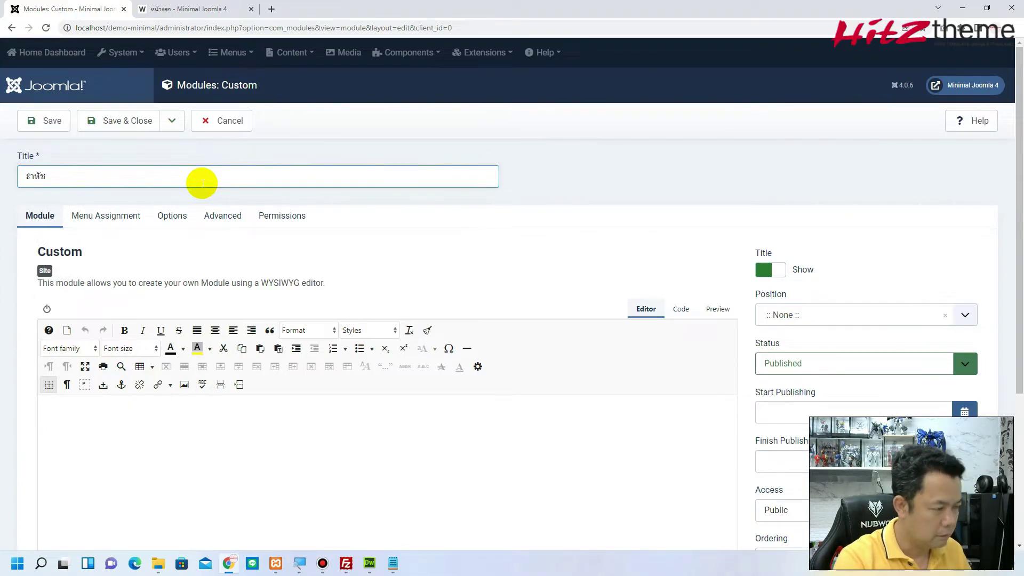
type("test")
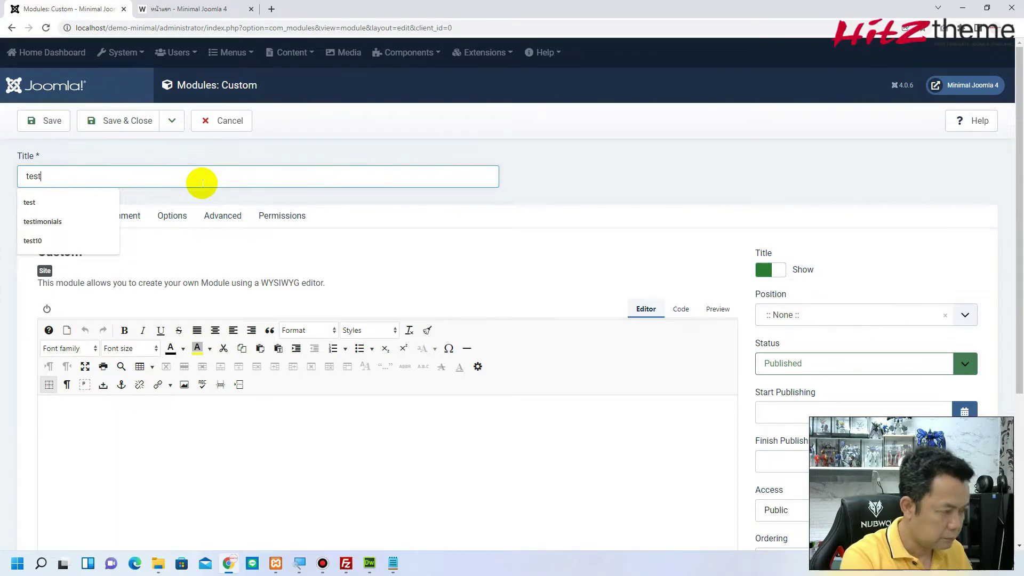
type("1")
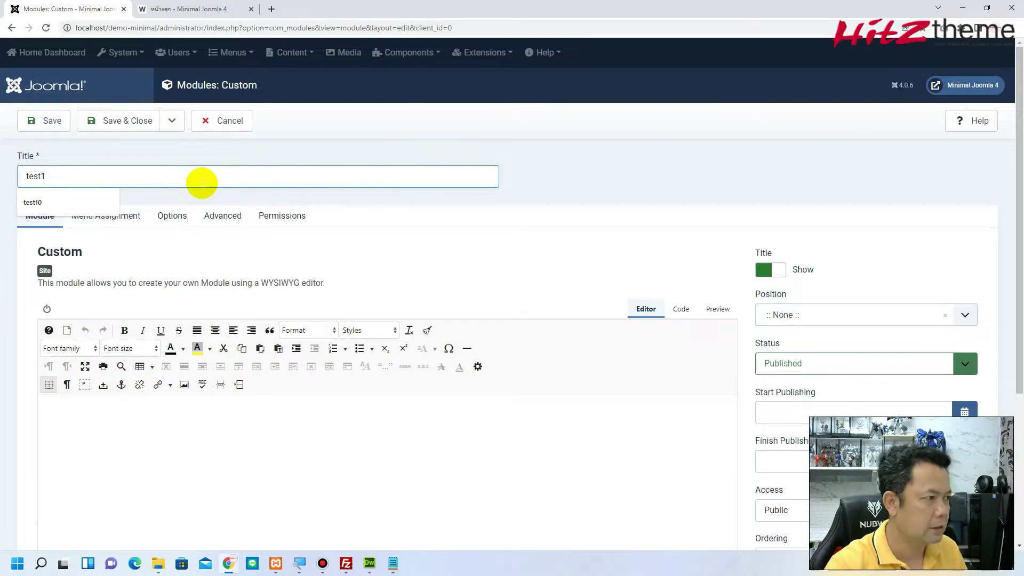
left_click(372, 146)
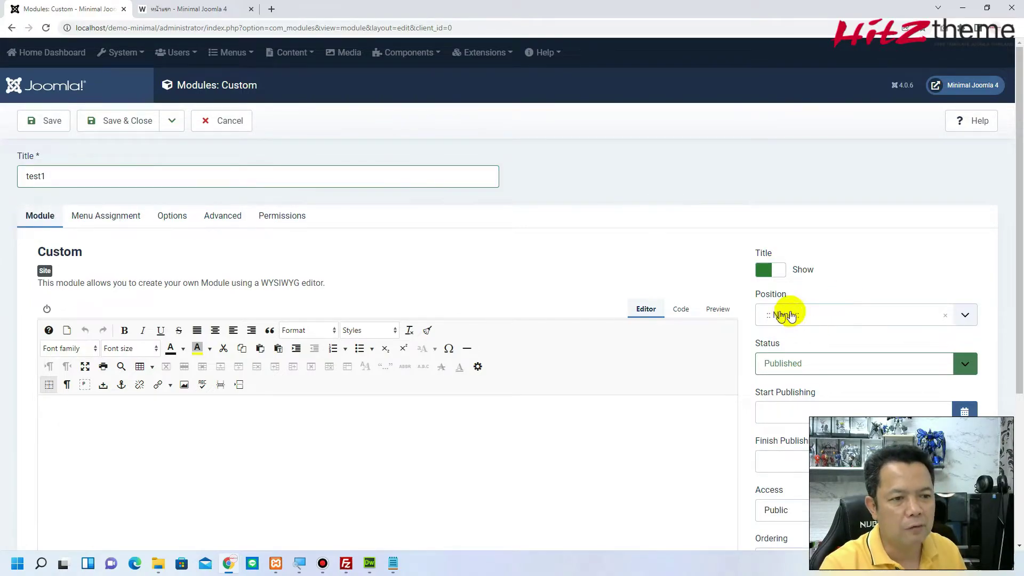
- Examine the module positions offered for the Cassiopeia and Minimal-interior templates, leaving the position unselected
left_click(821, 319)
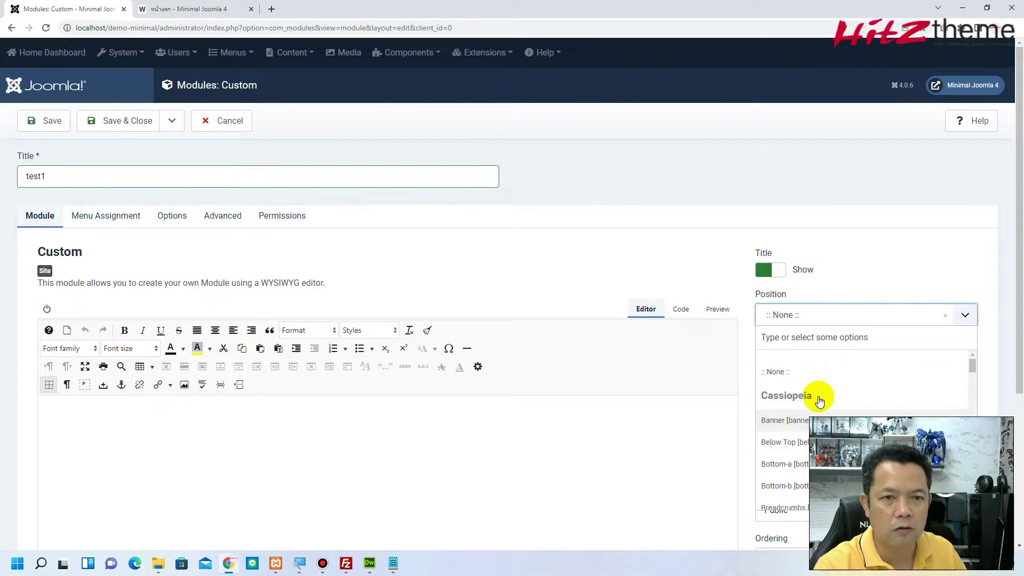
scroll(820, 400, "down", 5)
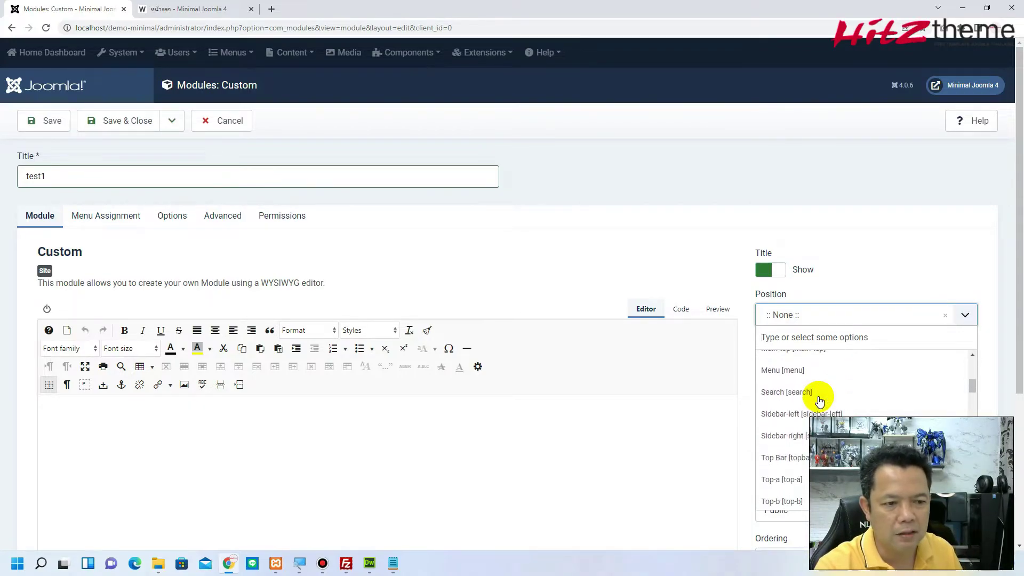
scroll(819, 400, "down", 3)
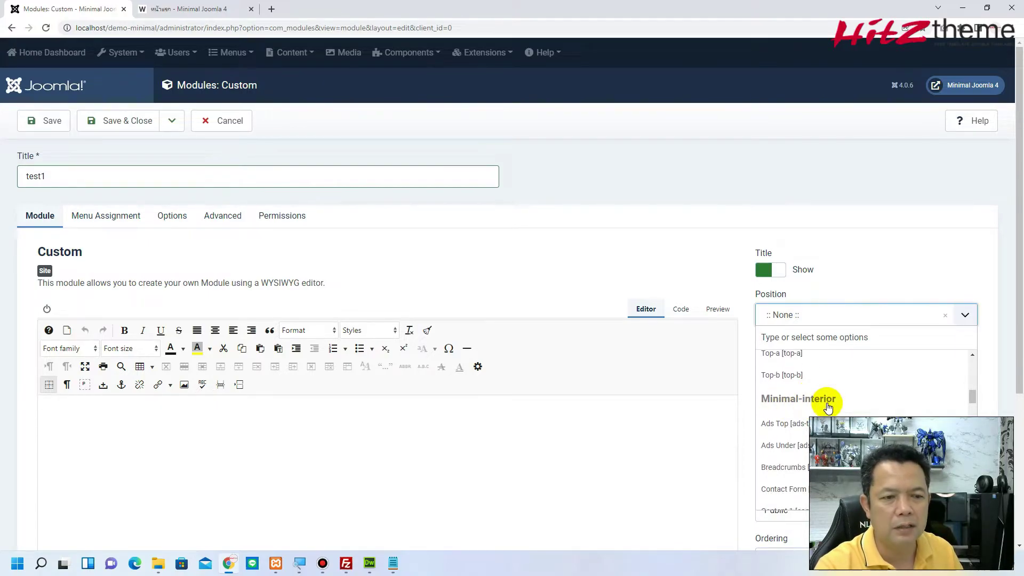
scroll(828, 407, "down", 5)
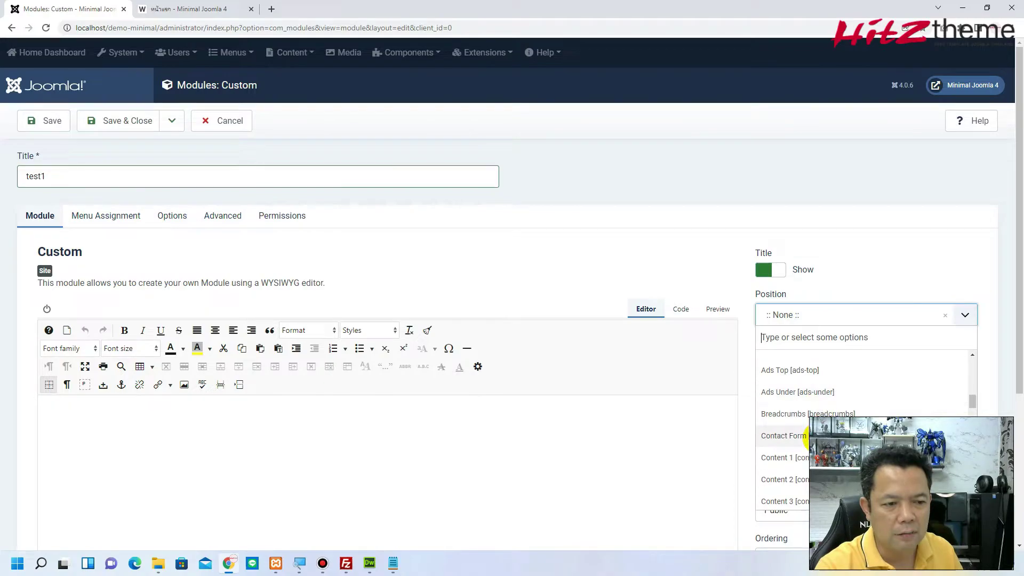
scroll(814, 419, "down", 6)
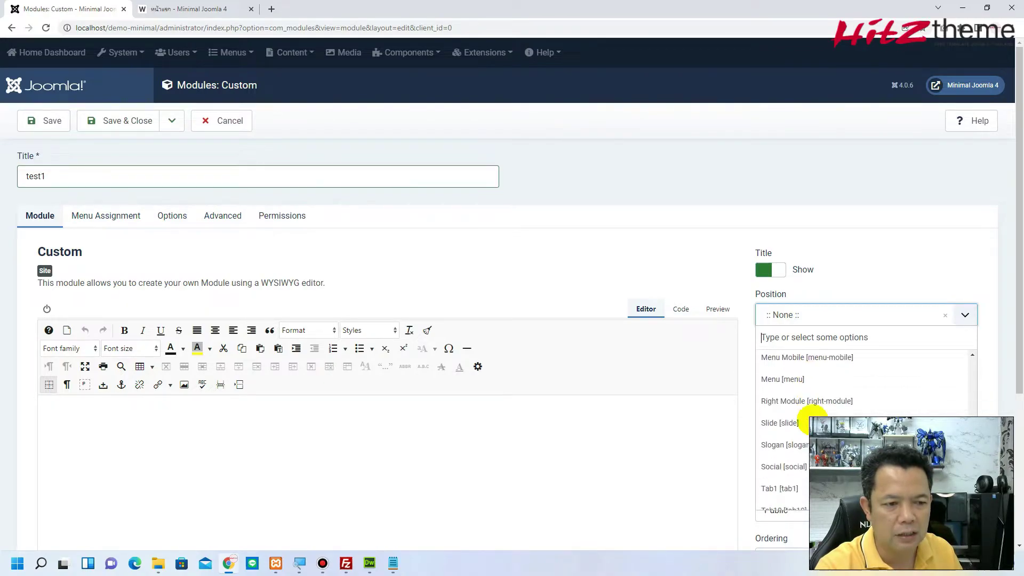
scroll(807, 411, "down", 2)
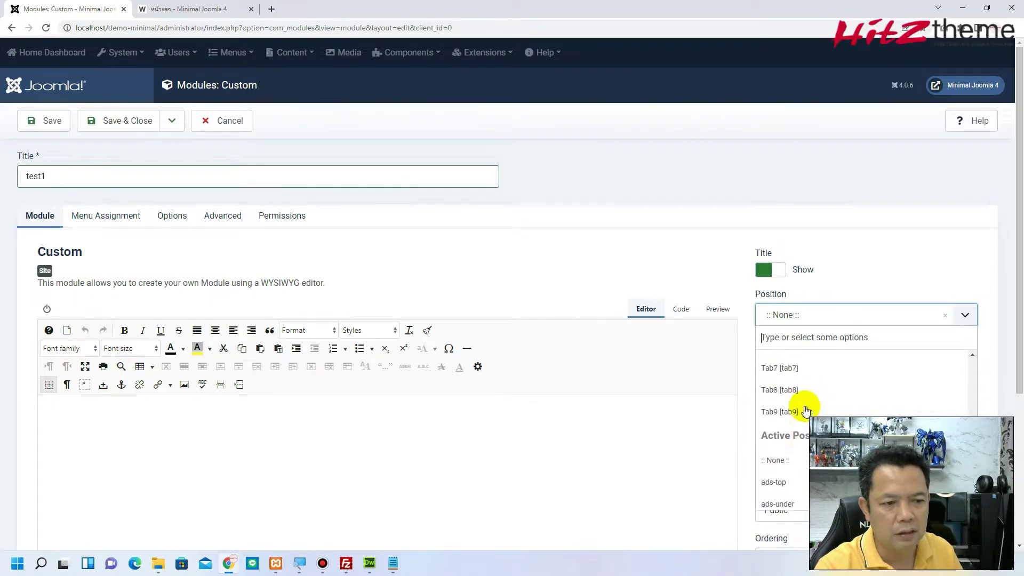
scroll(792, 421, "down", 2)
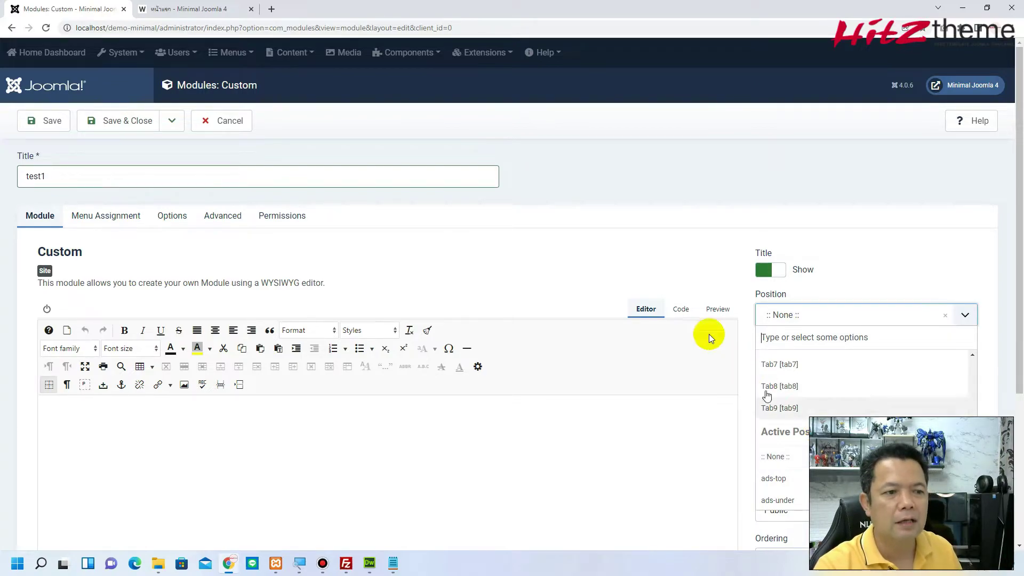
left_click(701, 274)
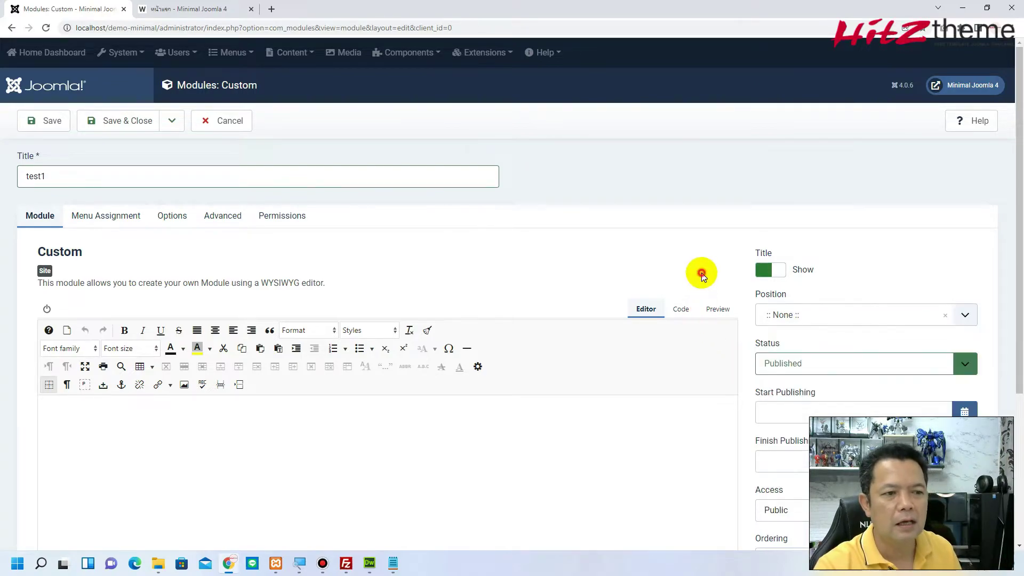
- Assign the module to a new custom position named "test1"
left_click(833, 319)
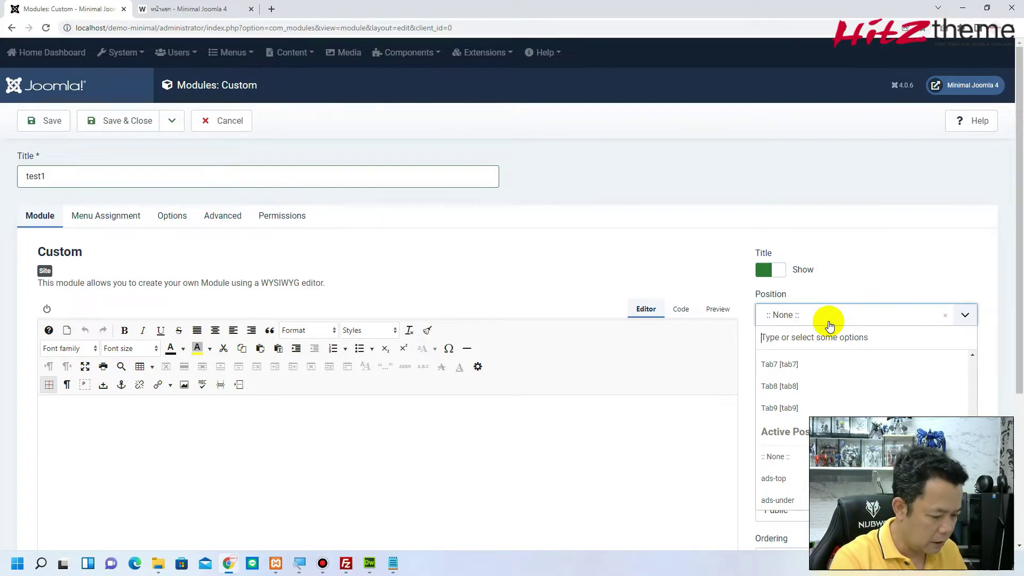
type("test")
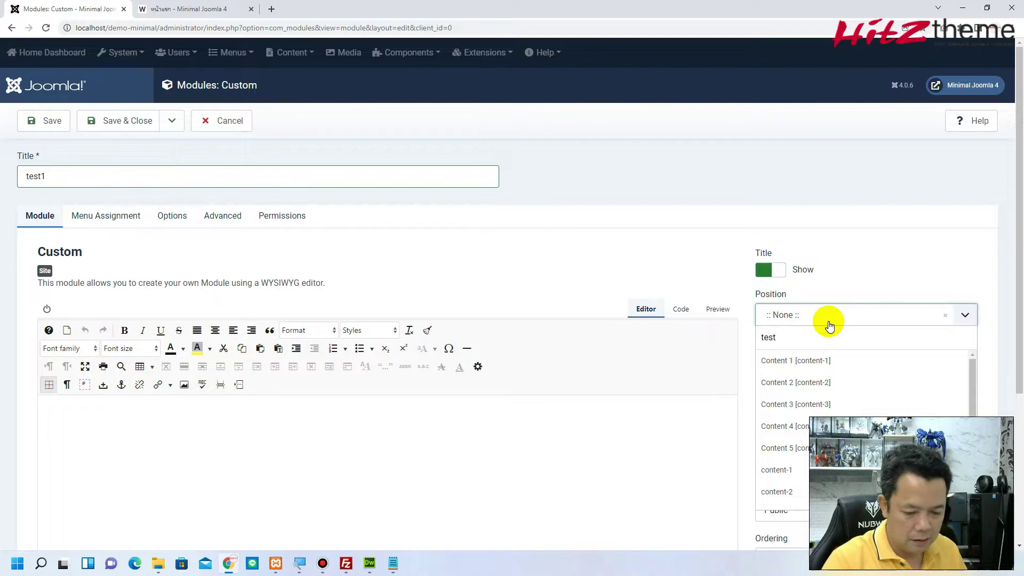
type("1")
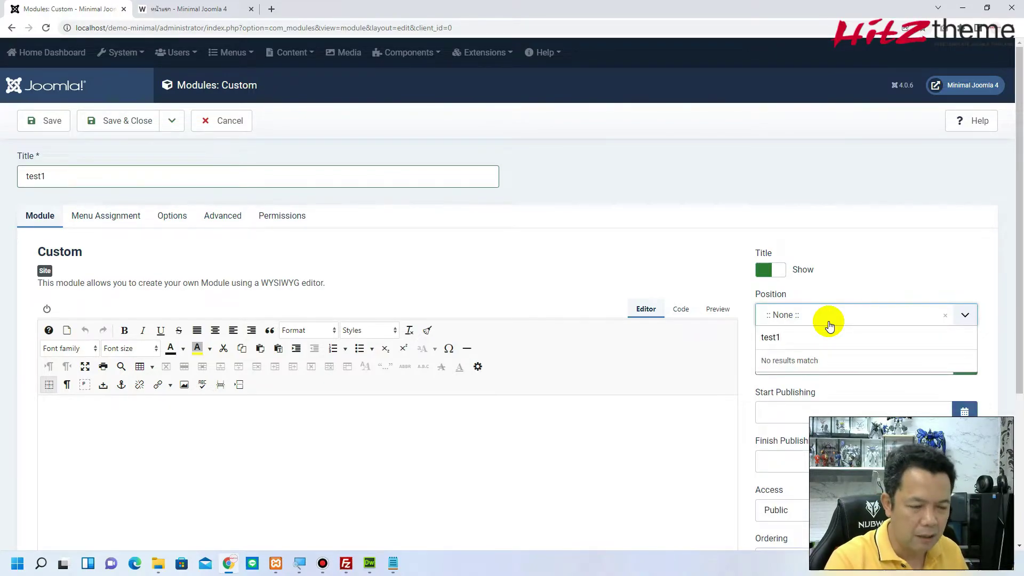
key("Return")
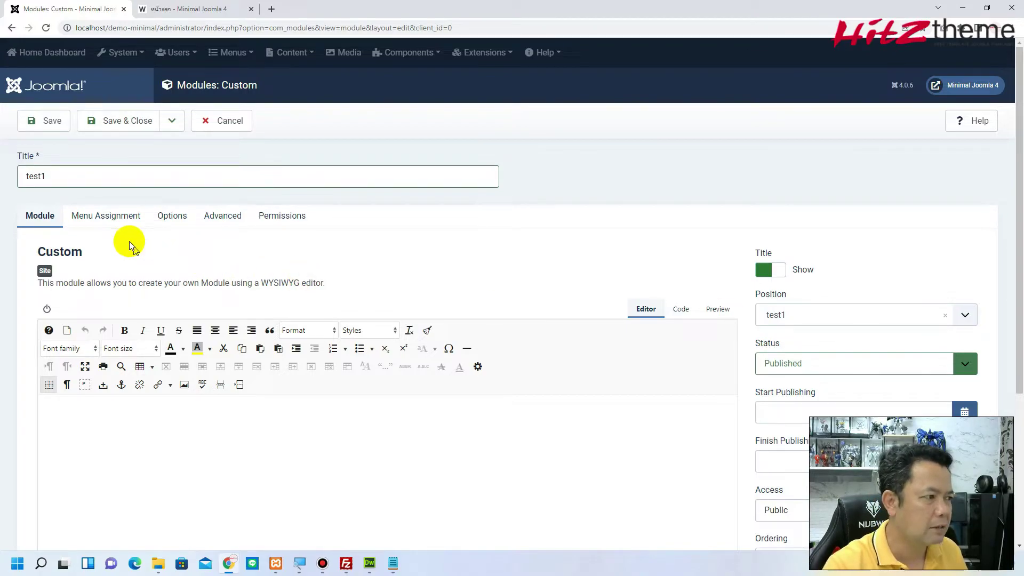
- Check the module's menu assignment, keeping it on all pages, and save and close the module
left_click(126, 216)
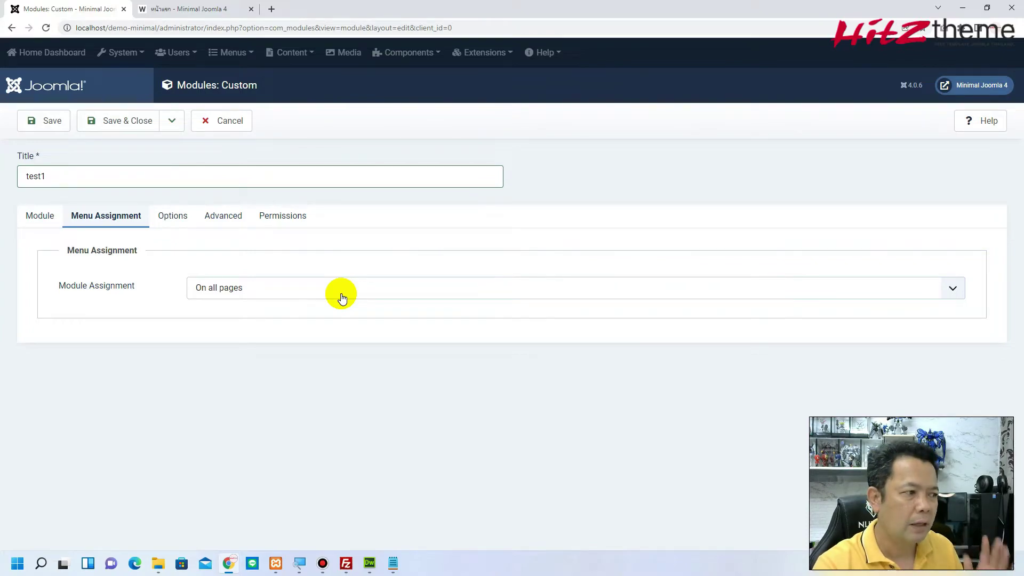
left_click(46, 217)
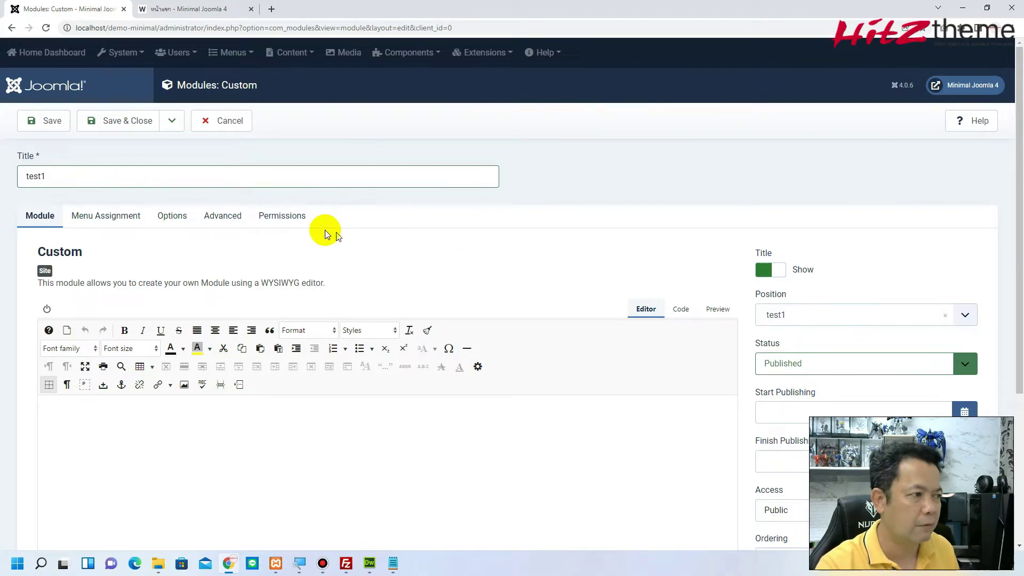
left_click(116, 126)
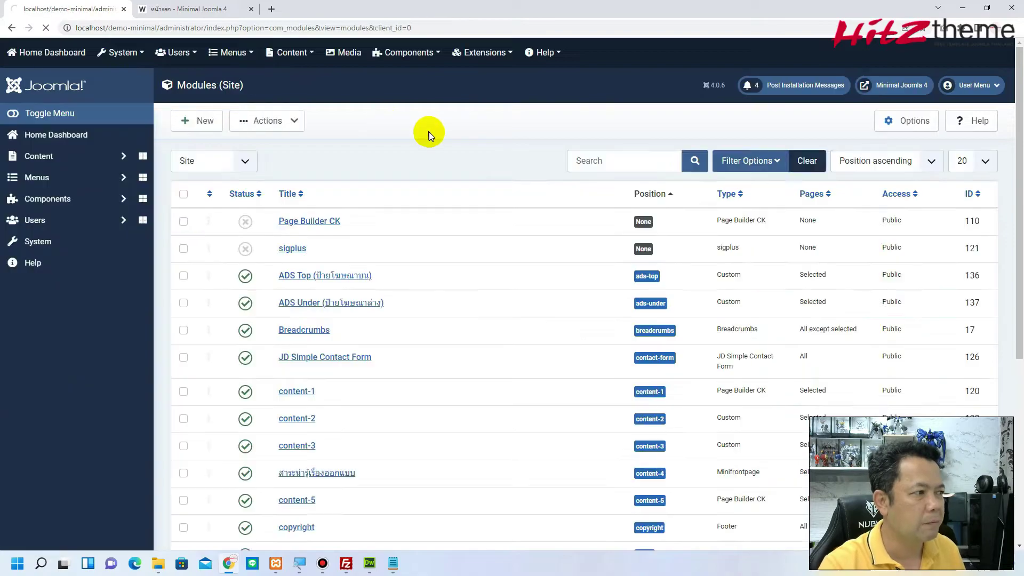
- Look over the demo site's home page around the introduction text and the logo slider
left_click(198, 9)
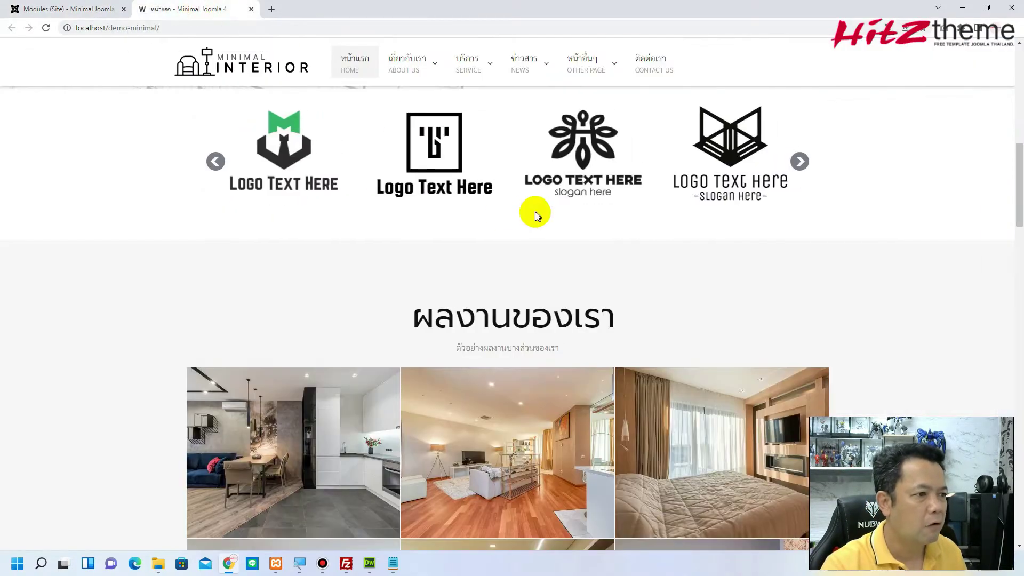
scroll(532, 213, "up", 6)
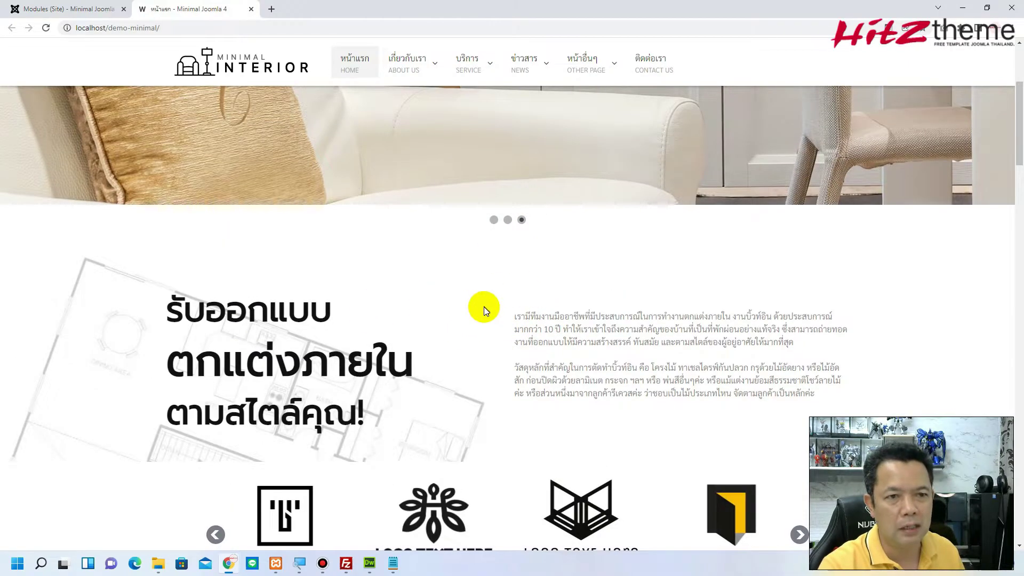
scroll(469, 294, "down", 2)
- Filter the site modules by the content-1 position and open the content-1 module's Page Builder CK layout
left_click(48, 8)
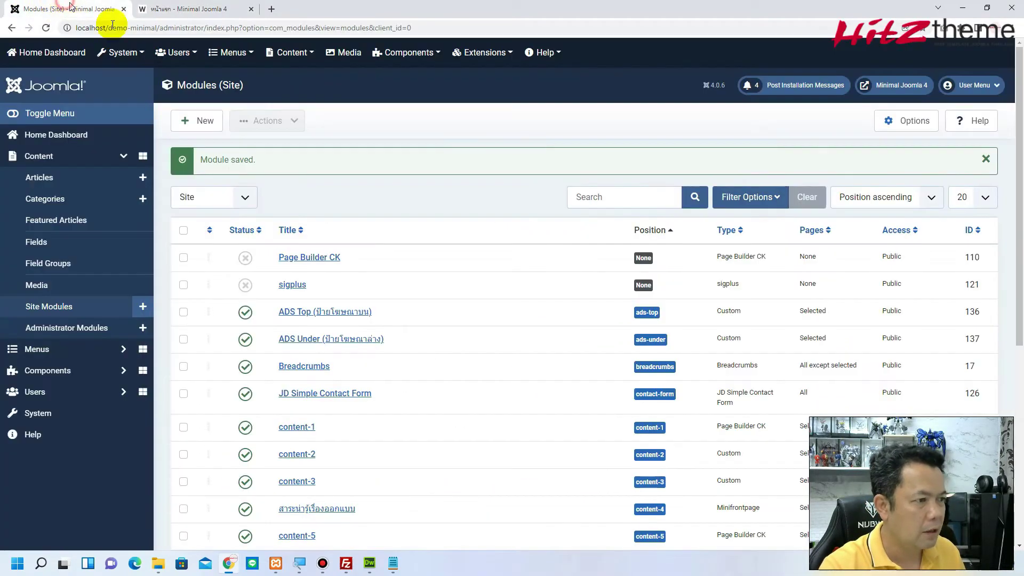
left_click(765, 202)
left_click(411, 233)
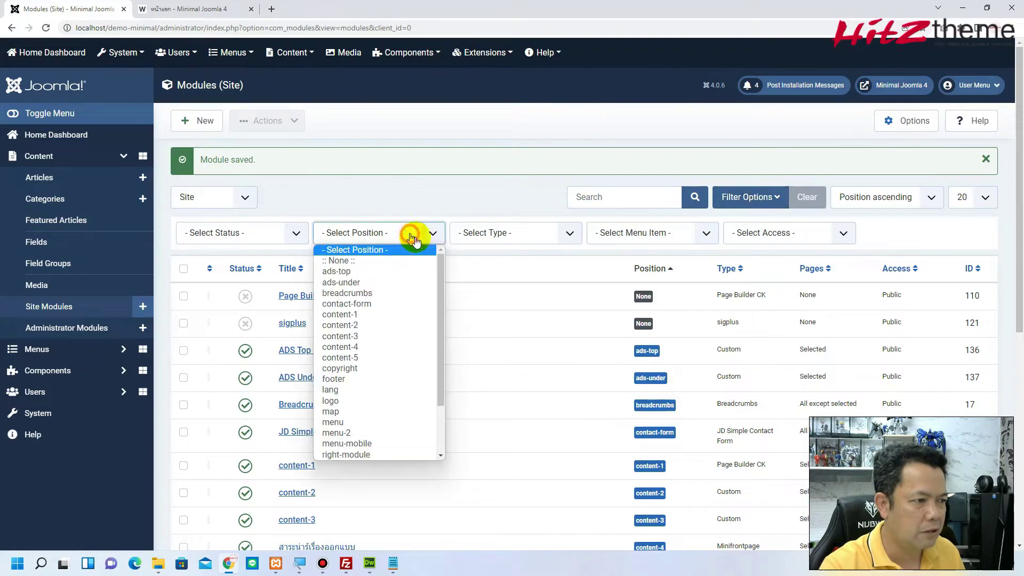
left_click(388, 313)
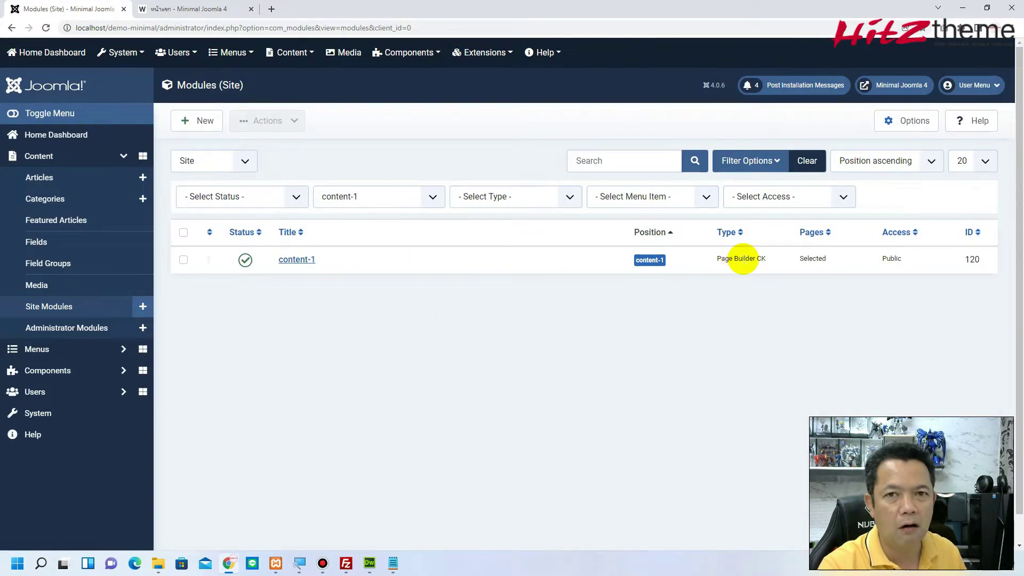
left_click(290, 259)
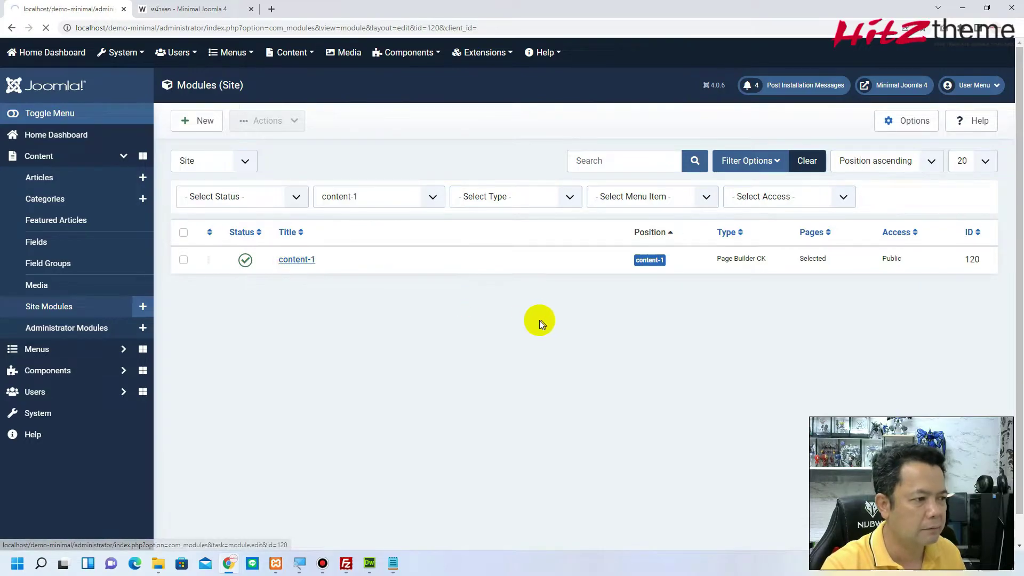
left_click(388, 218)
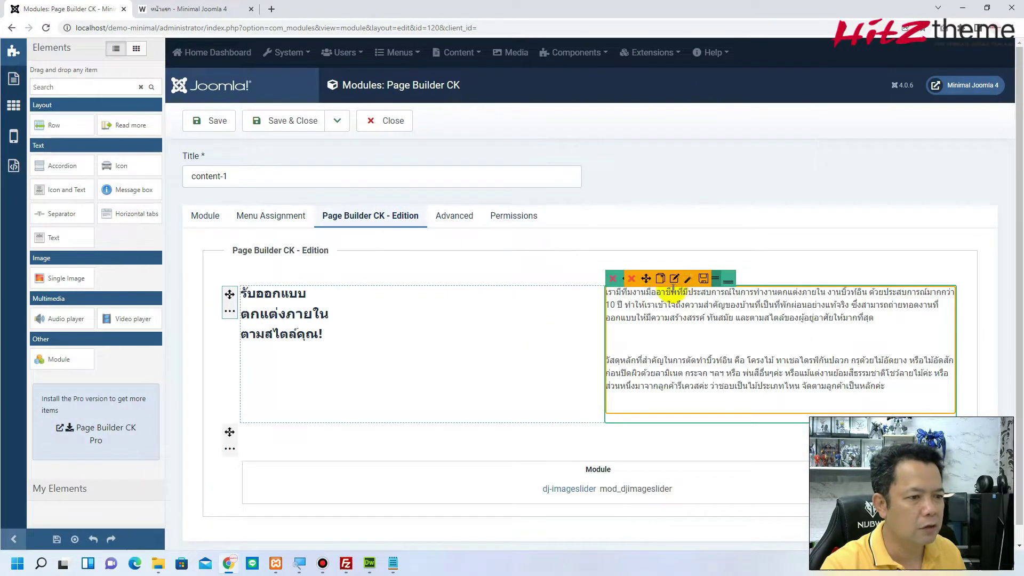
- Add a Module element beneath the paragraph text in the first row's second column and assign the test1 module to it
scroll(673, 292, "down", 1)
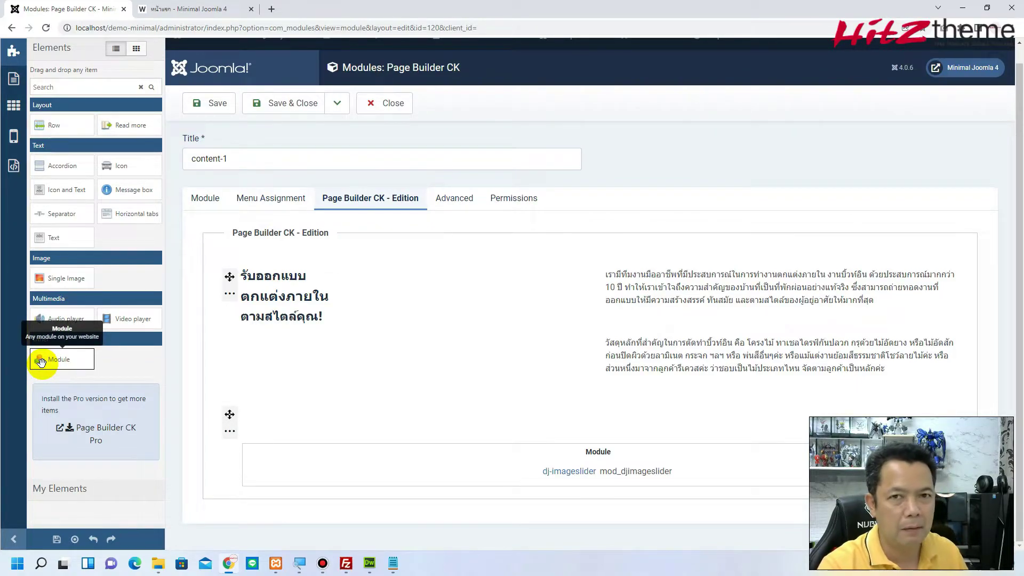
left_click_drag(41, 362, 671, 402)
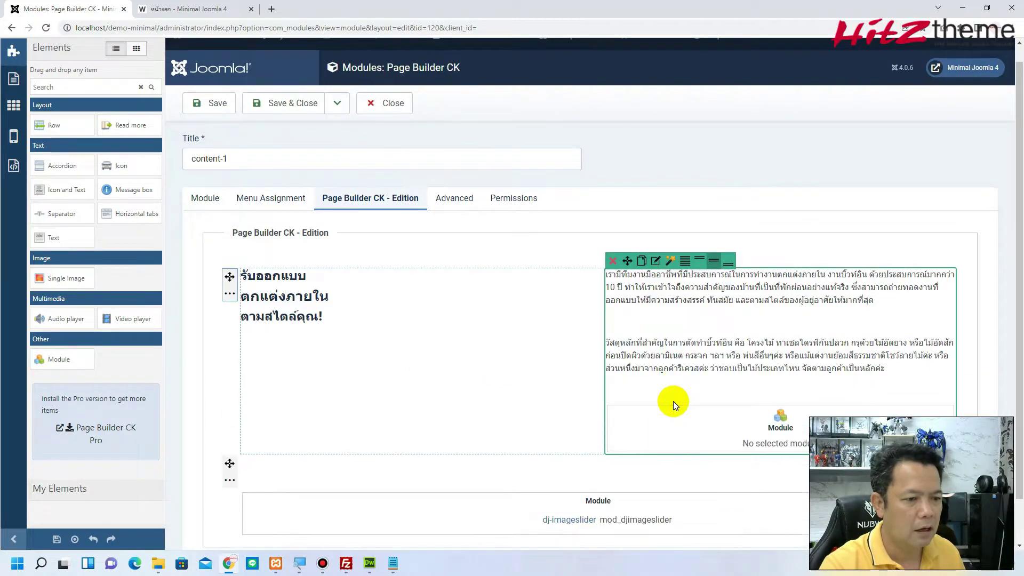
mouse_move(686, 430)
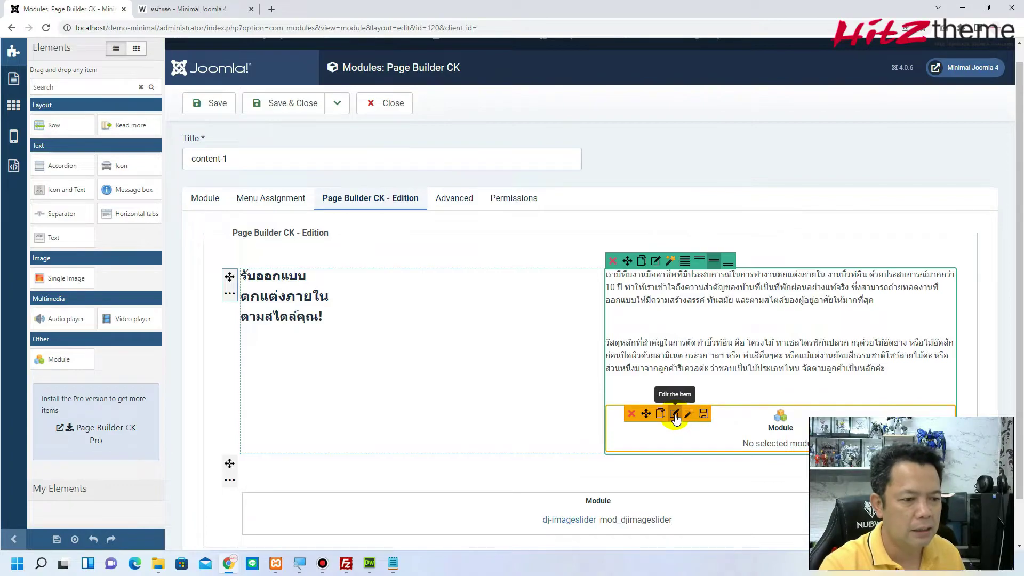
left_click(675, 414)
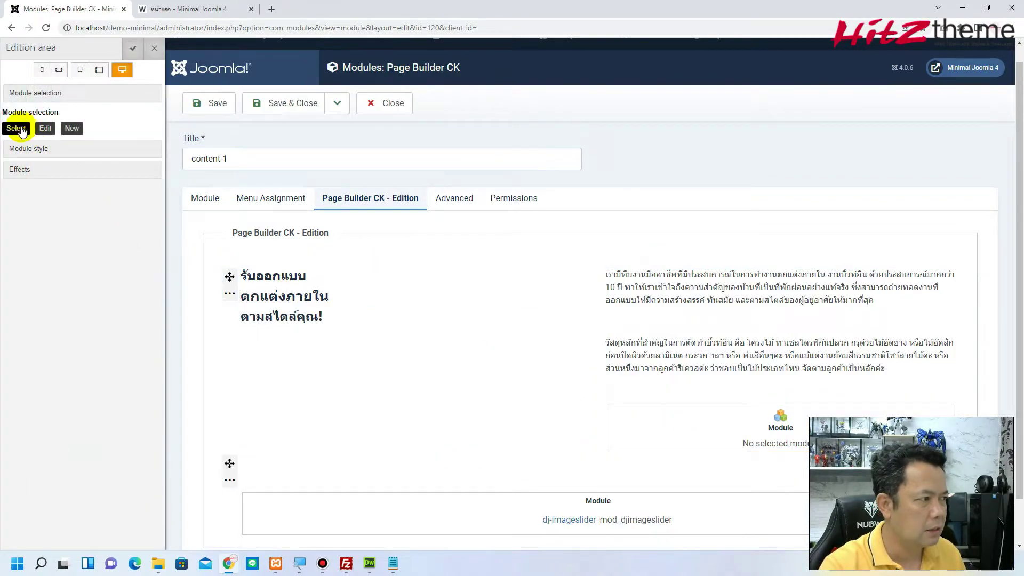
left_click(16, 129)
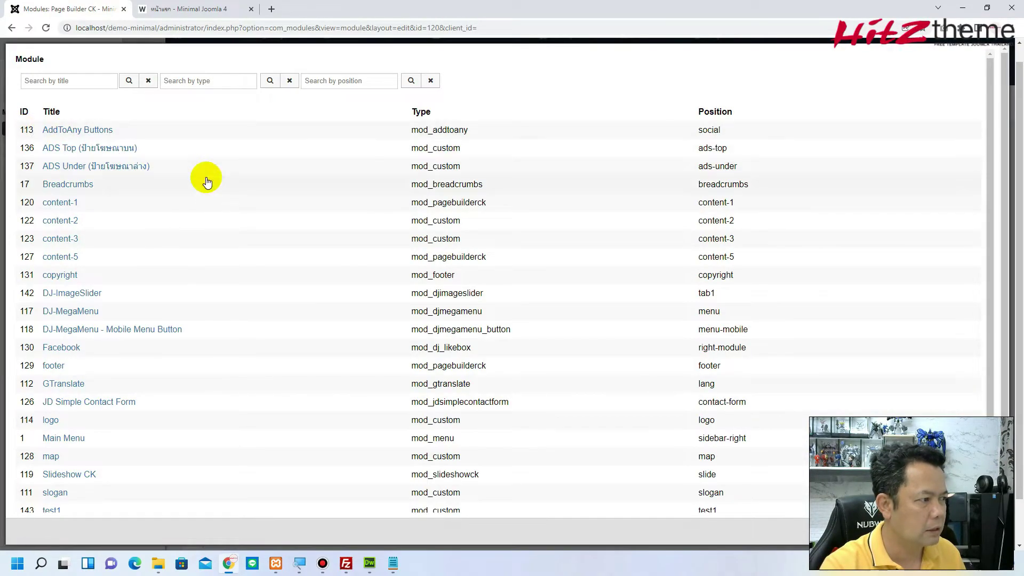
scroll(205, 178, "down", 2)
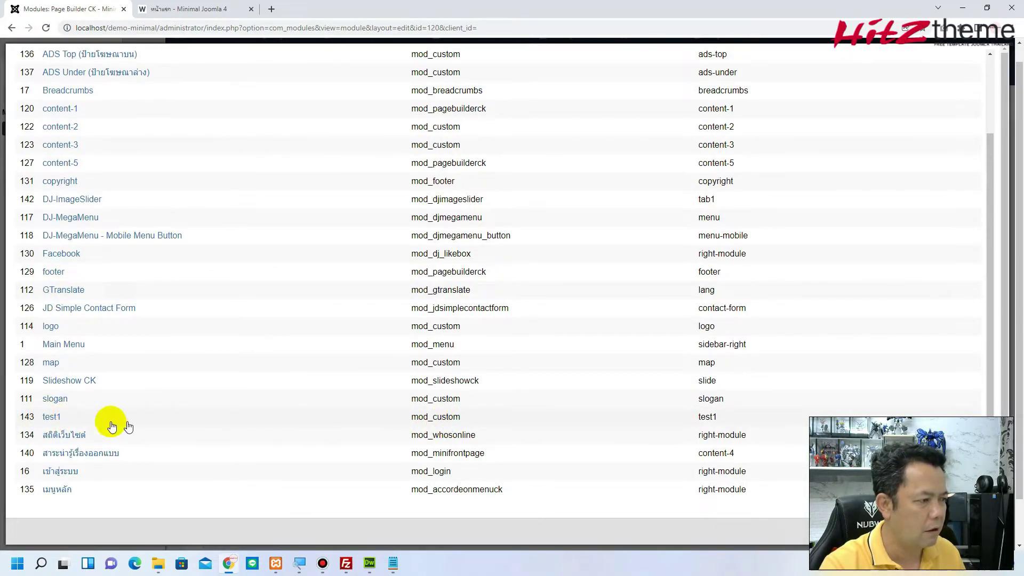
left_click(53, 416)
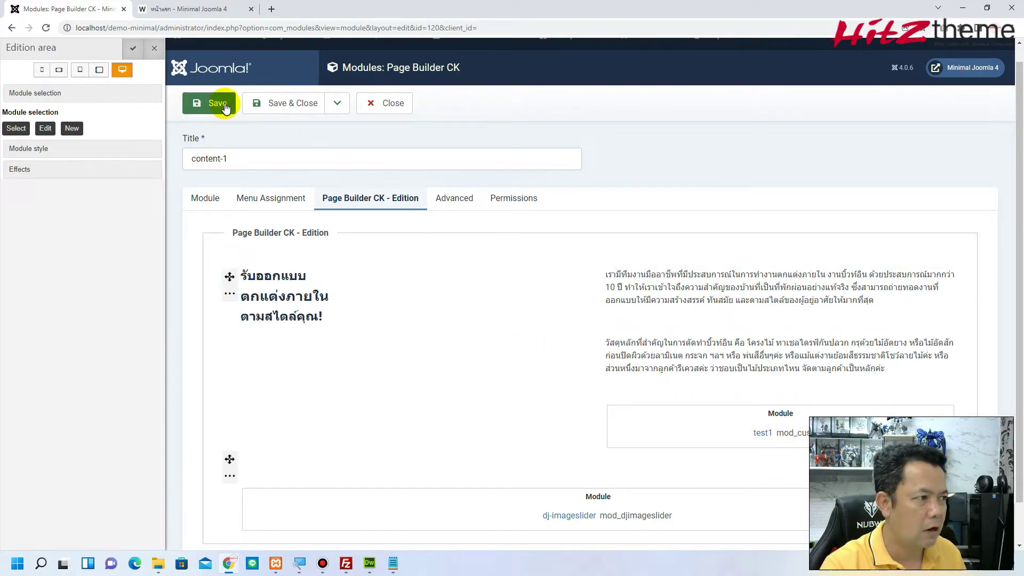
- Save the content-1 module and reload the site's home page to check the introduction section
left_click(223, 104)
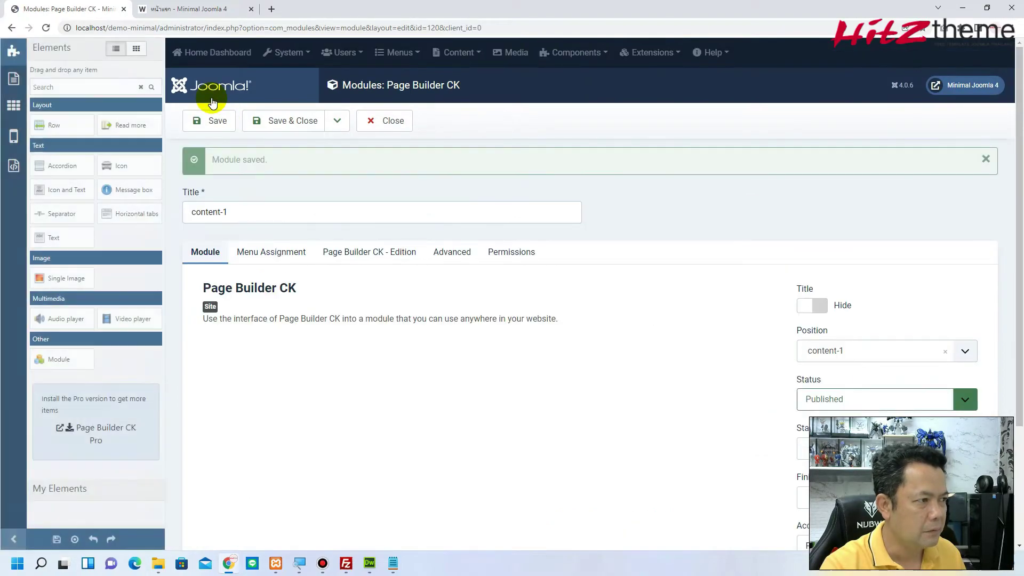
left_click(198, 9)
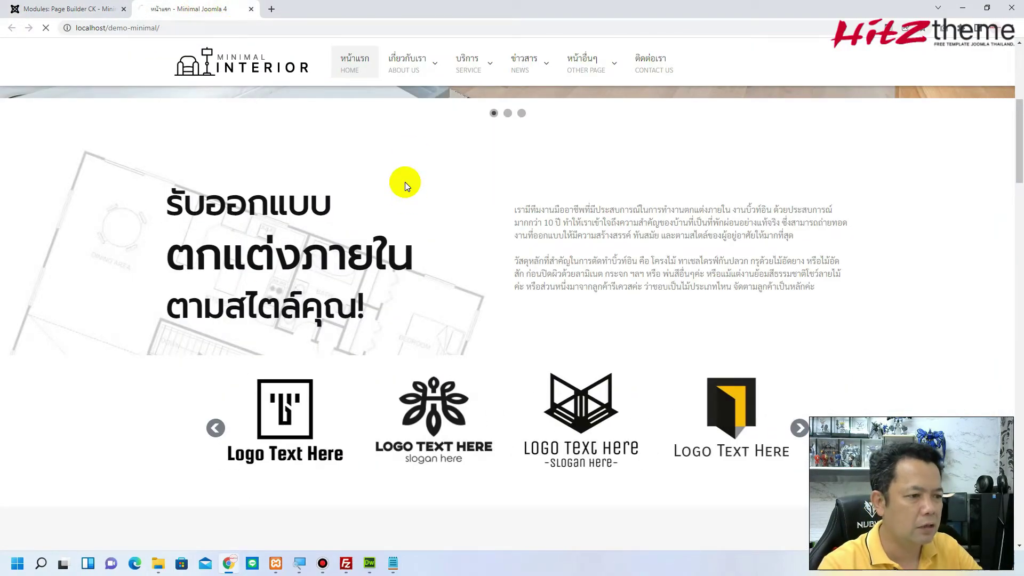
key("F5")
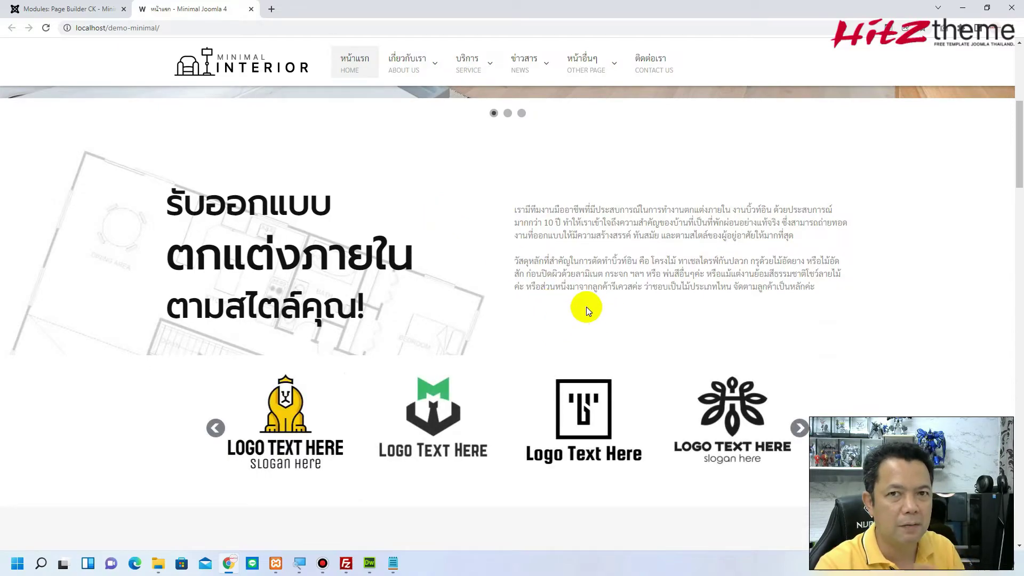
- Edit the test1 module from its element in the content-1 layout, enter the text "ddefdsfdsfdjsfdsfjdsfjdskfjdksfdsfdsf" and save it
left_click(91, 9)
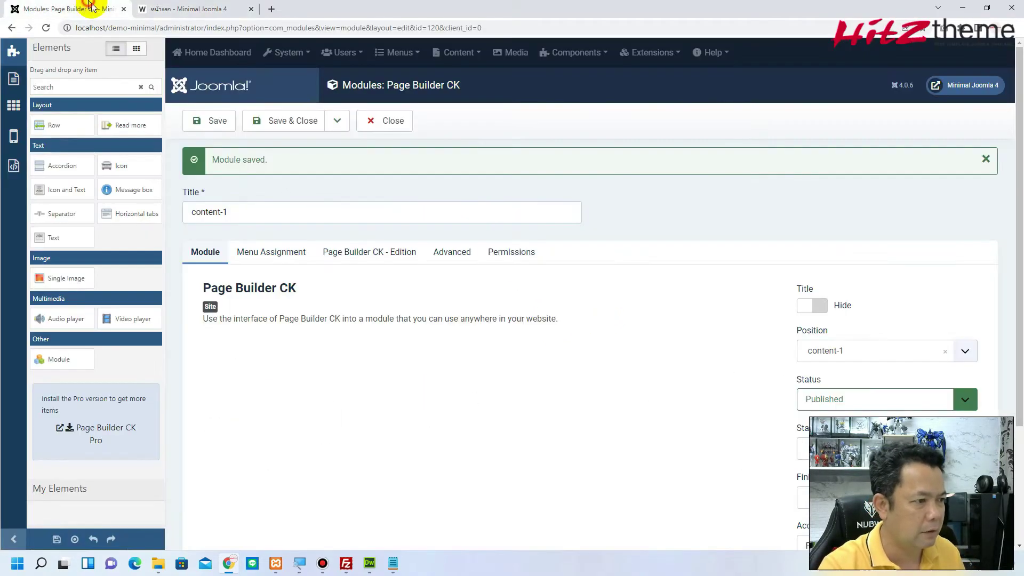
left_click(399, 250)
scroll(587, 268, "down", 2)
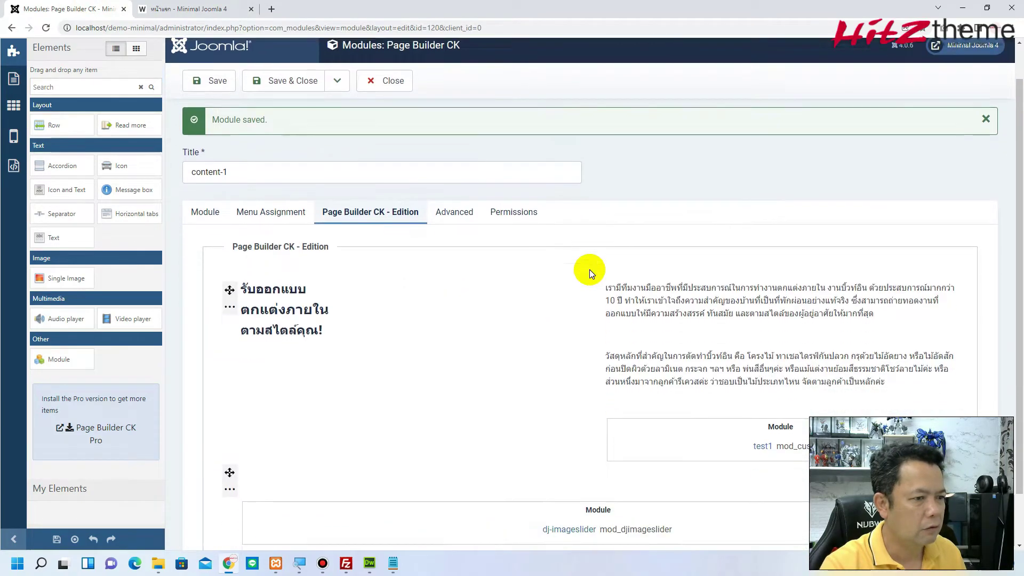
mouse_move(743, 386)
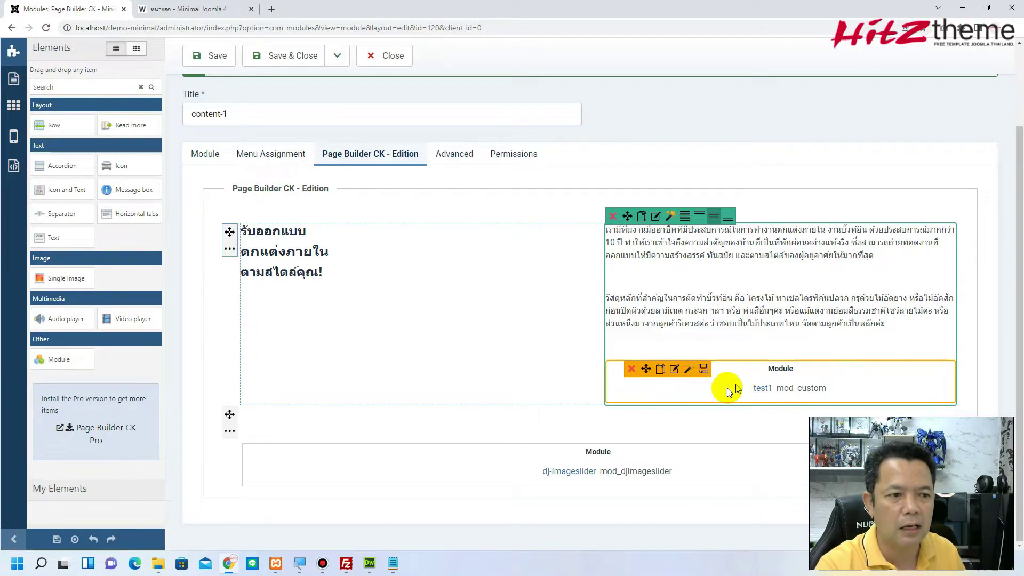
left_click(675, 368)
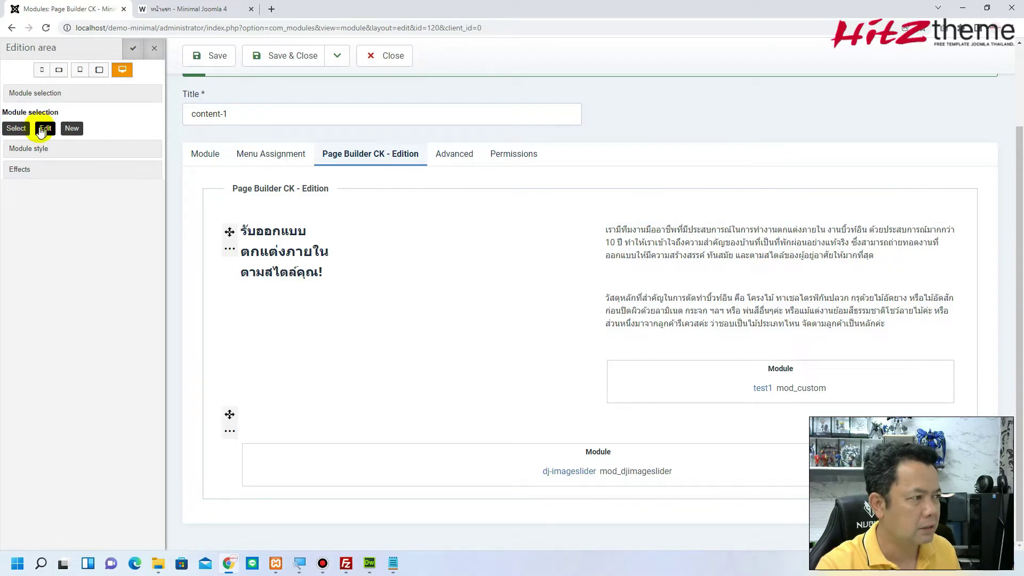
left_click(46, 129)
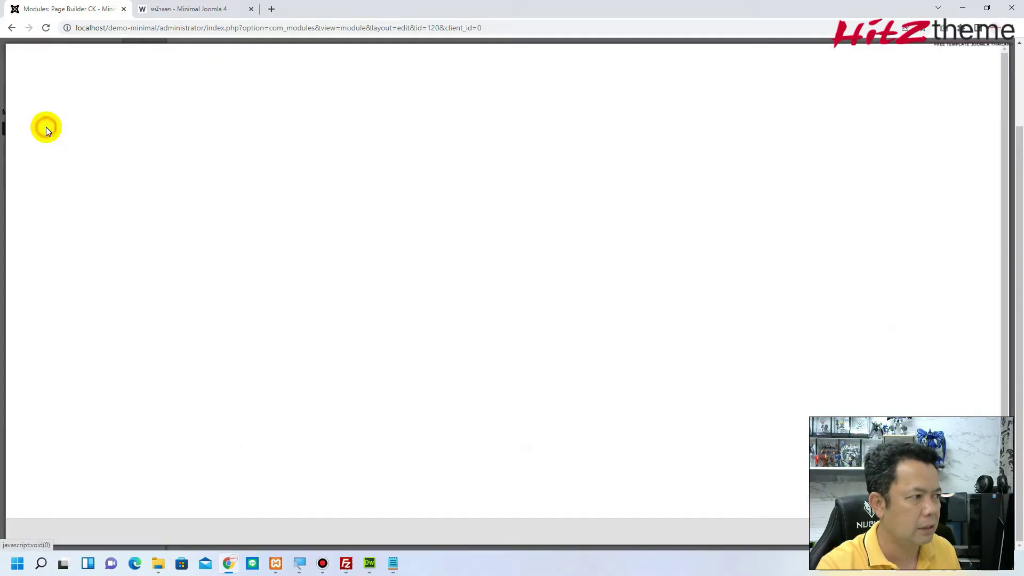
type("dd")
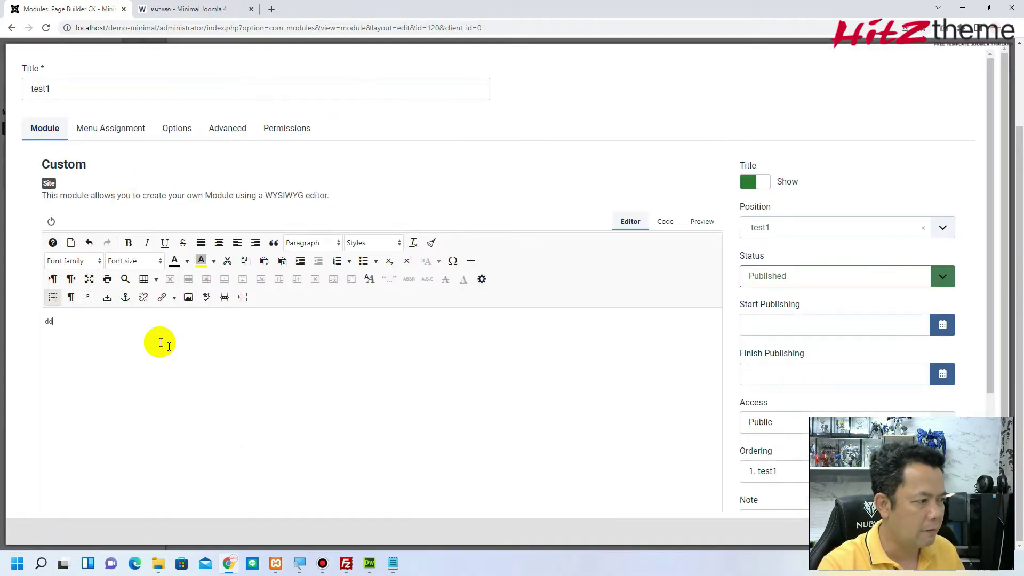
type("efdsfdsfdjsfdsfjdsfjdskfjdksfdsfdsf")
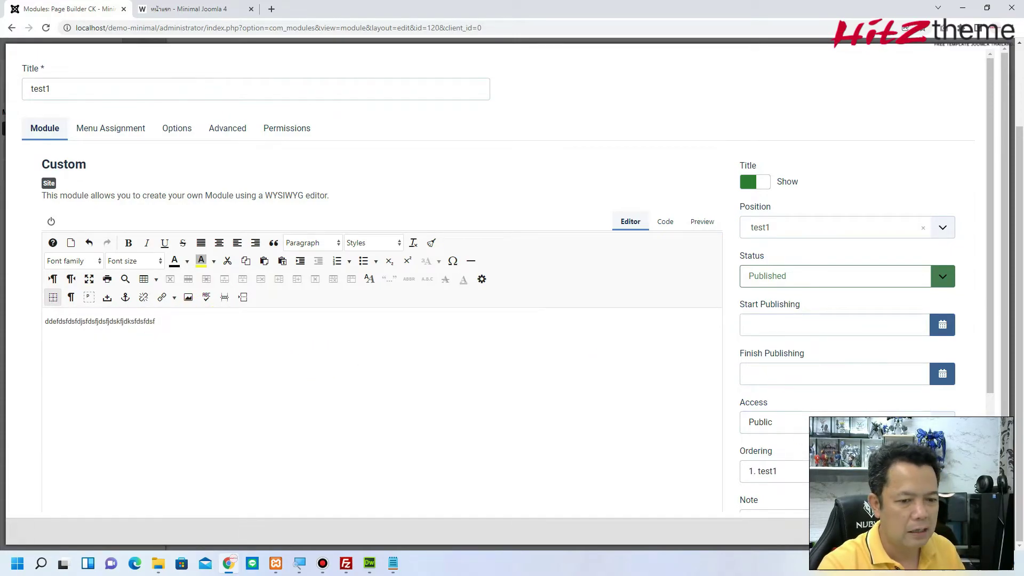
left_click(938, 531)
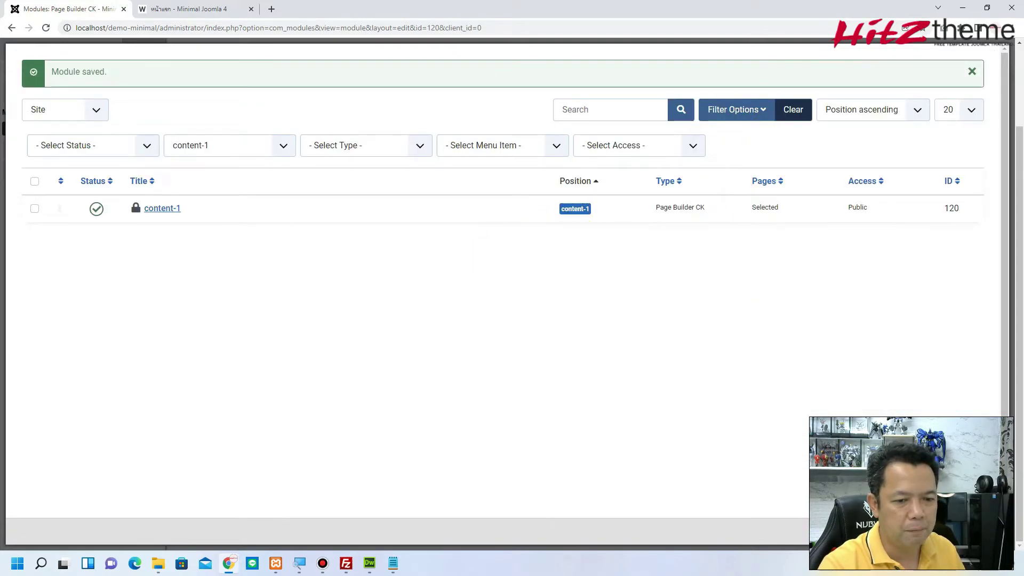
left_click(982, 531)
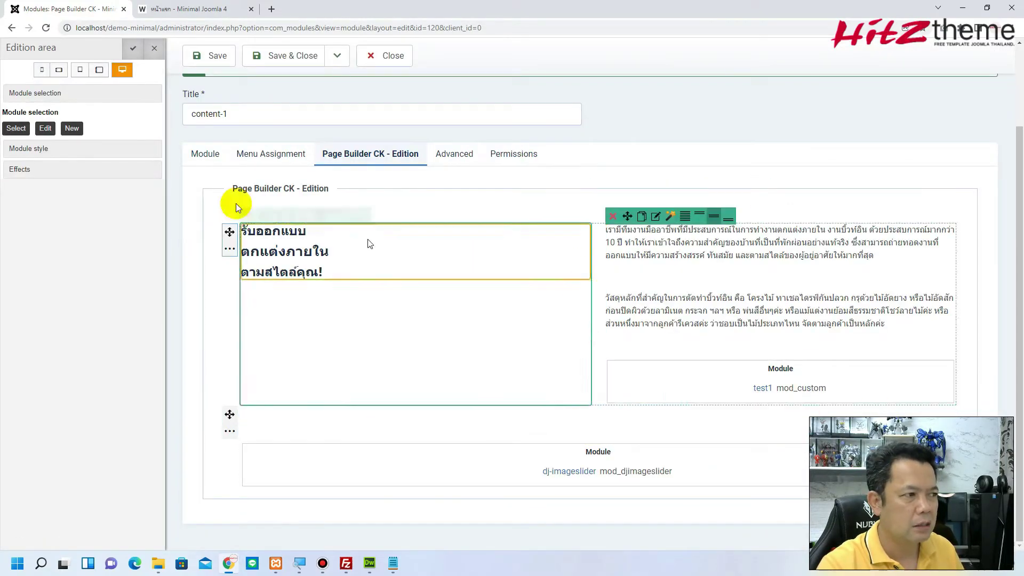
- Close the element's settings, save the content-1 module and check the test1 text on the reloaded home page
left_click(133, 51)
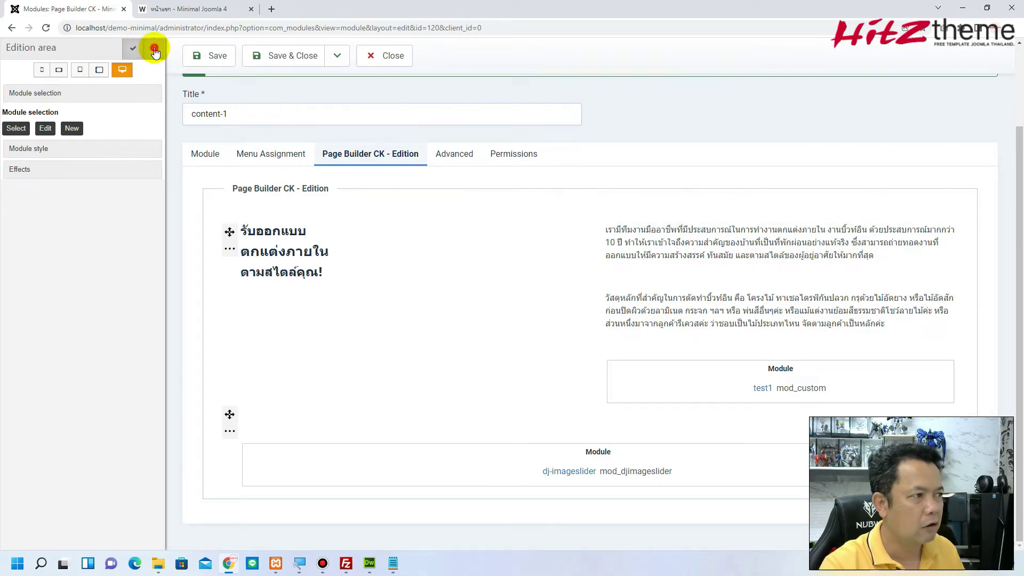
left_click(152, 49)
left_click(219, 57)
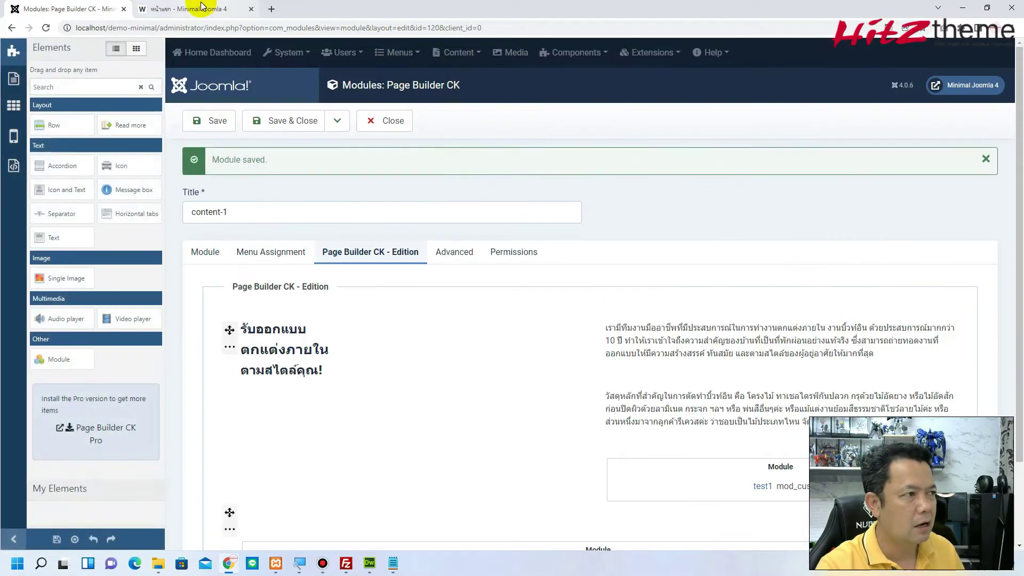
left_click(213, 9)
key("F5")
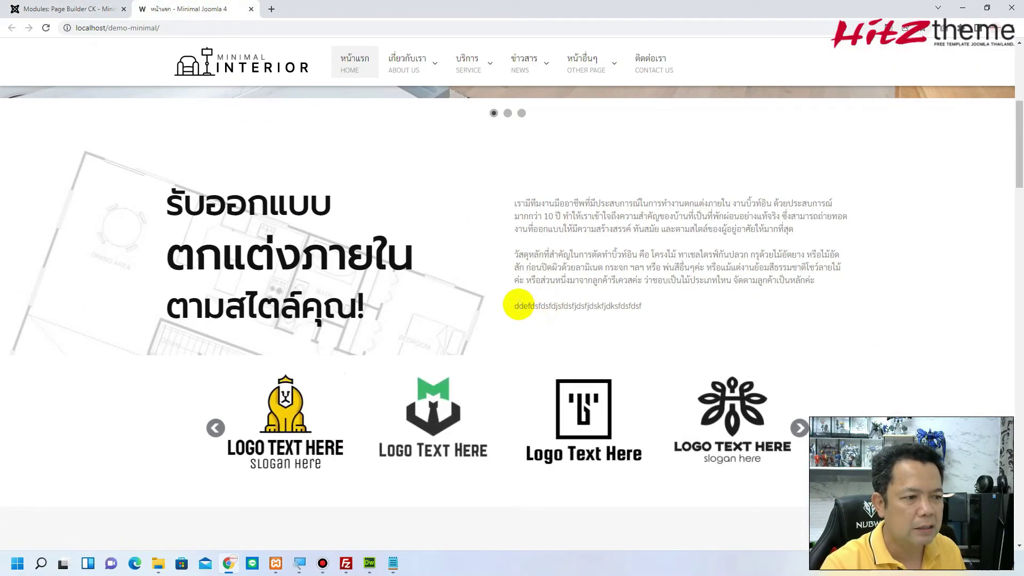
left_click_drag(513, 305, 665, 304)
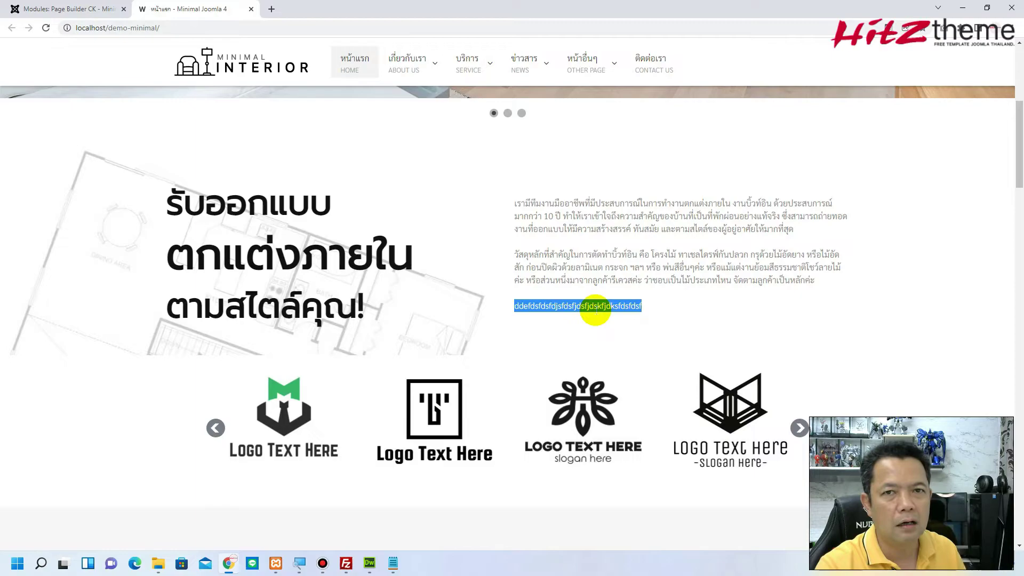
- Try activating content plugins in the content-1 module's advanced options, set it back to No and return to the general module settings
left_click(94, 9)
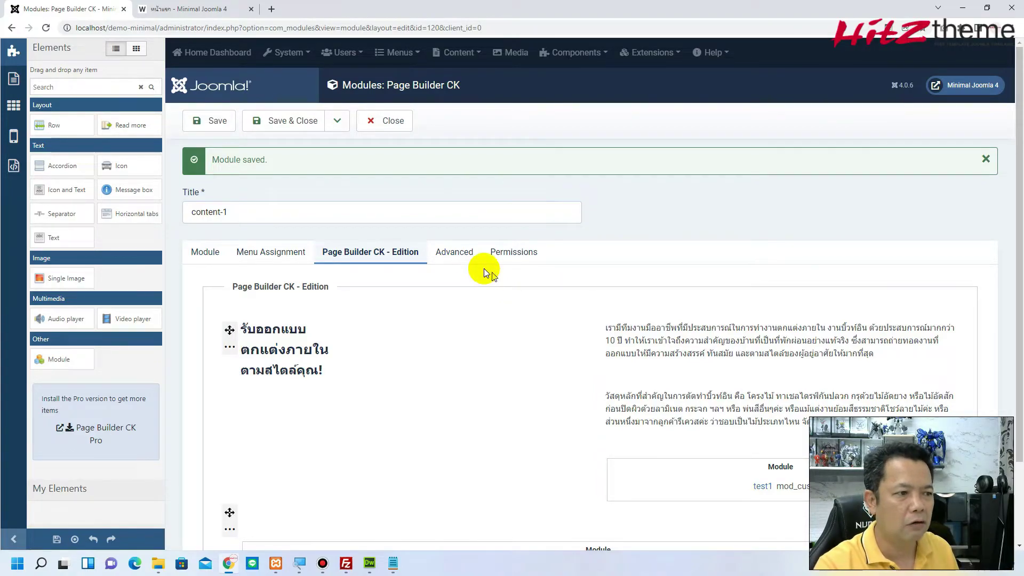
left_click(449, 256)
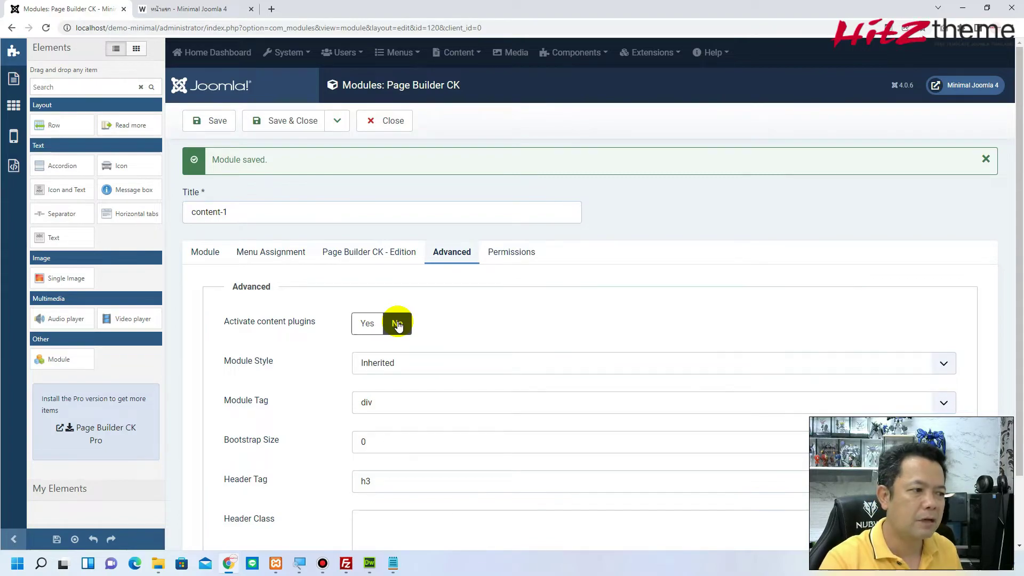
left_click(363, 325)
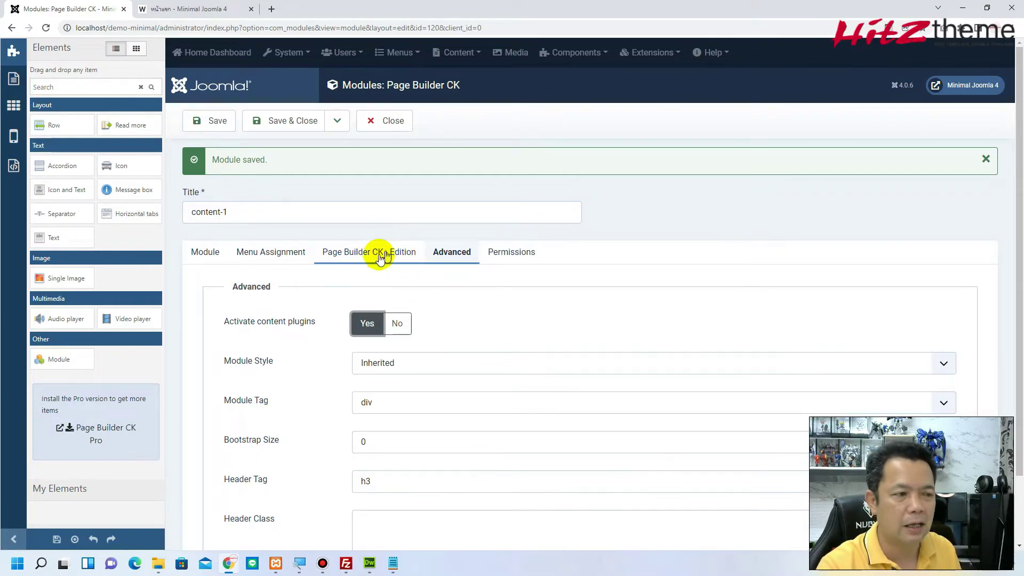
left_click(402, 325)
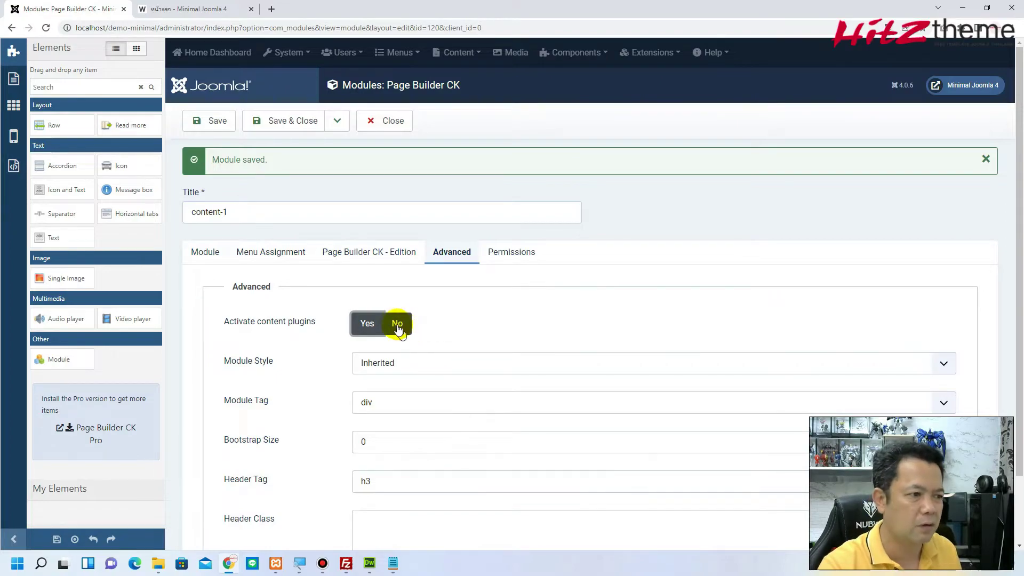
left_click(401, 326)
left_click(207, 256)
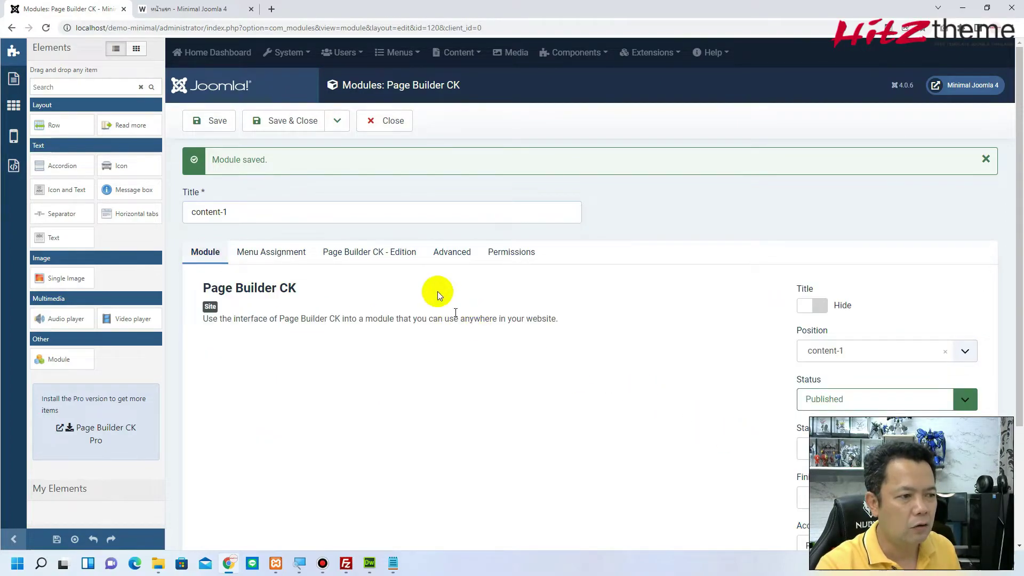
- Close the content-1 module and clear the position filter in the site modules list
left_click(280, 254)
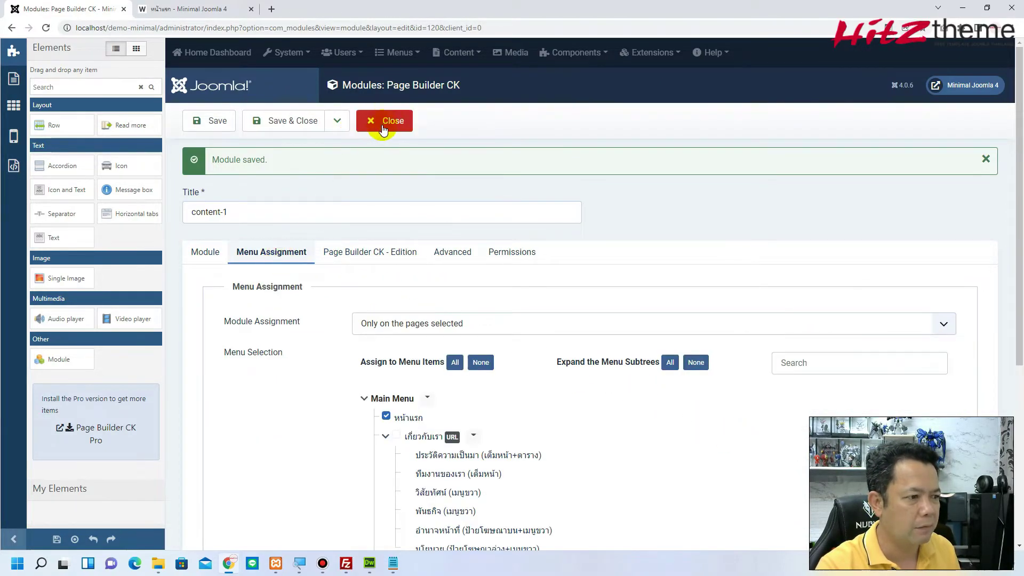
left_click(383, 126)
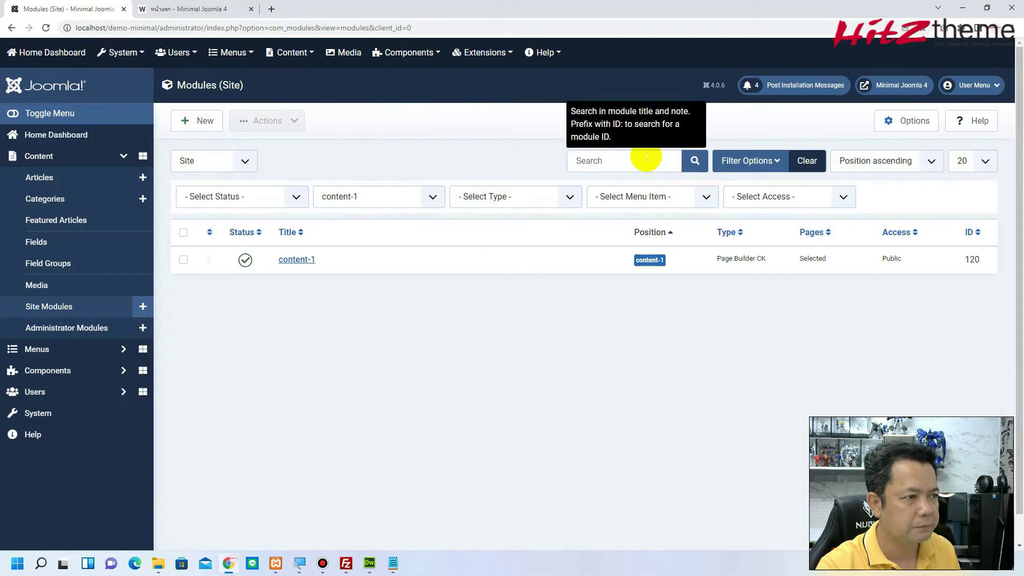
left_click(806, 161)
left_click(755, 163)
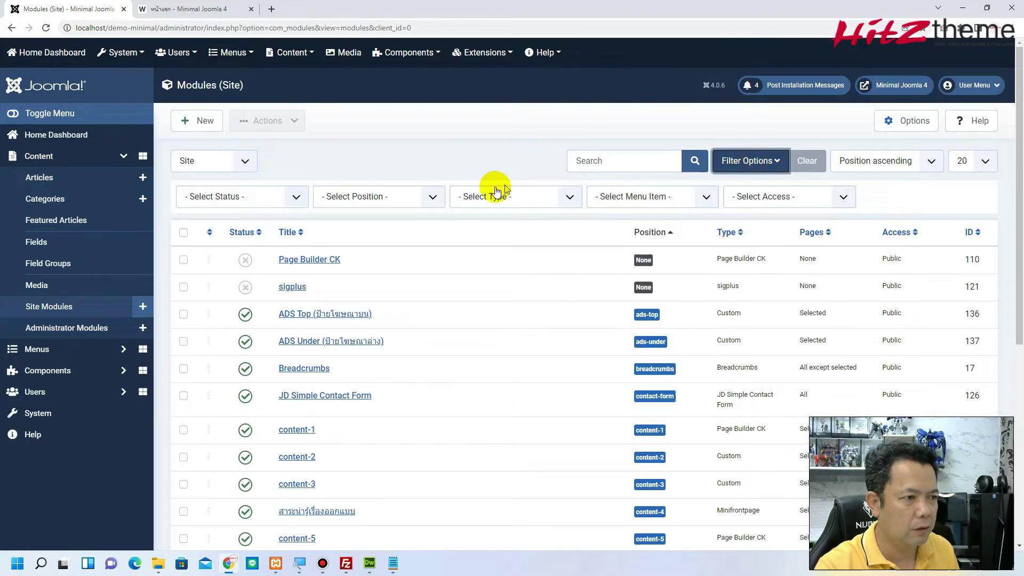
- Check the gallery section on the site's home page
left_click(368, 196)
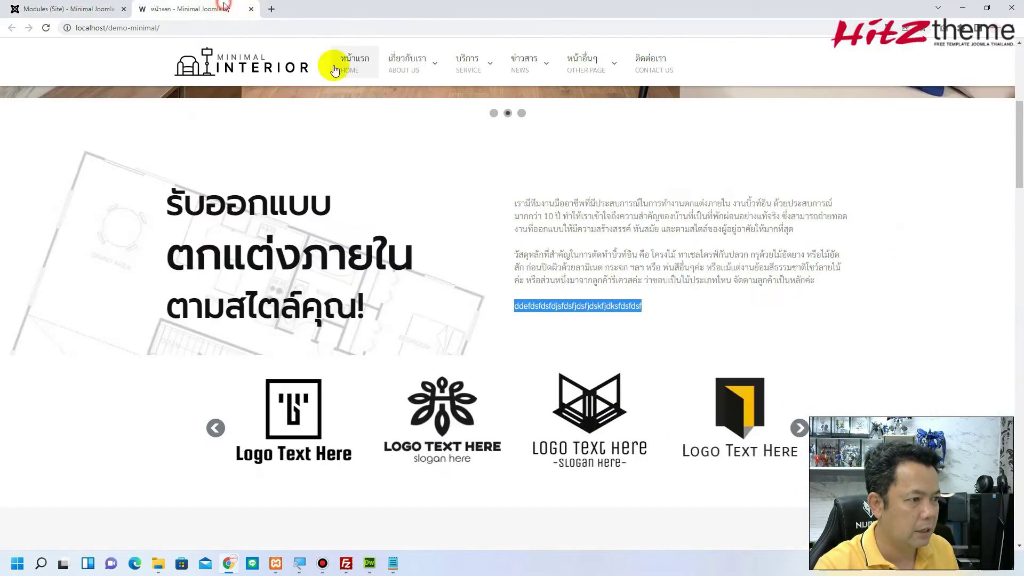
left_click(221, 9)
scroll(613, 266, "down", 9)
scroll(597, 261, "up", 2)
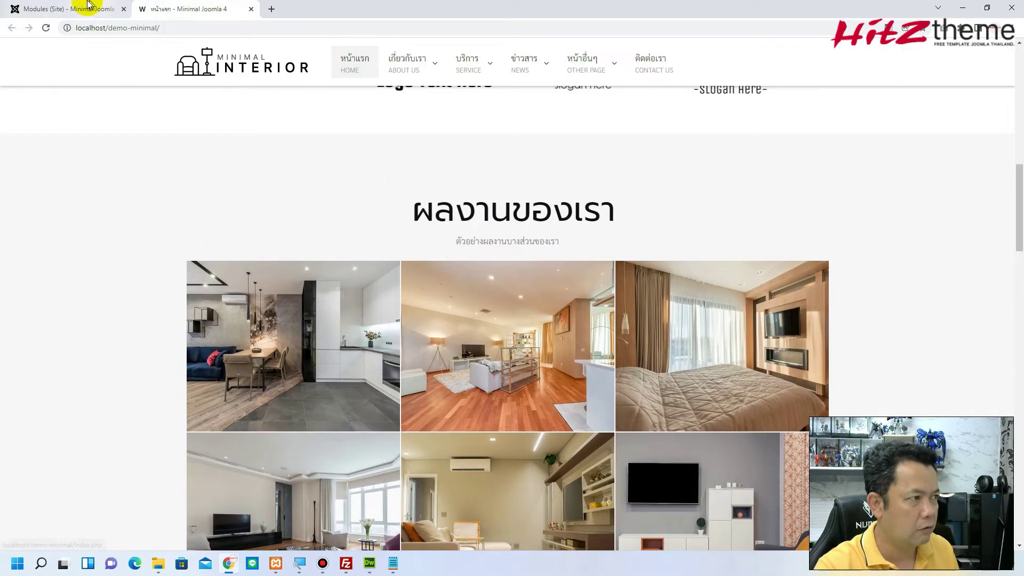
- Filter the site modules by position content-2 and open the content-2 module
left_click(80, 8)
left_click(400, 196)
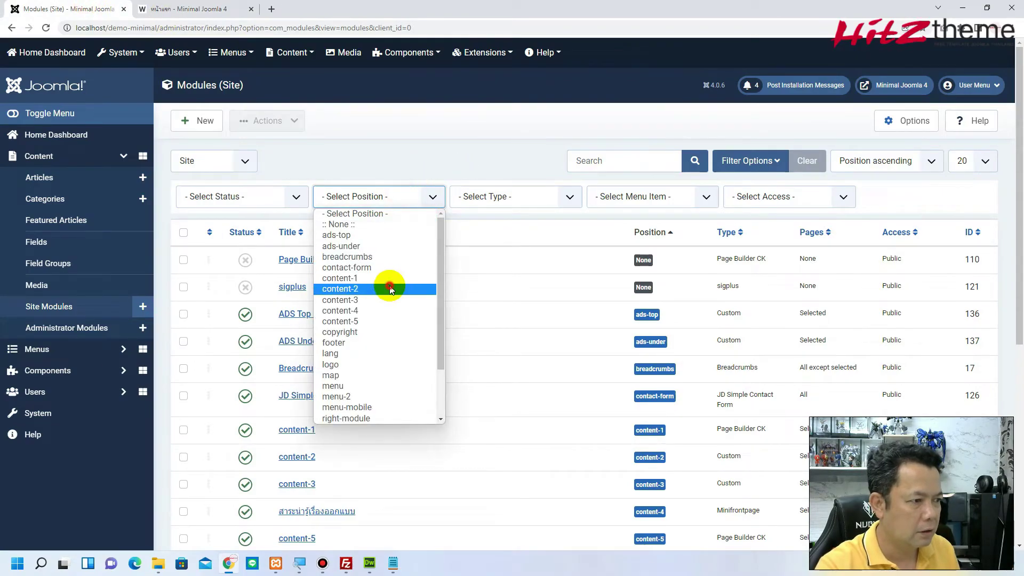
left_click(389, 288)
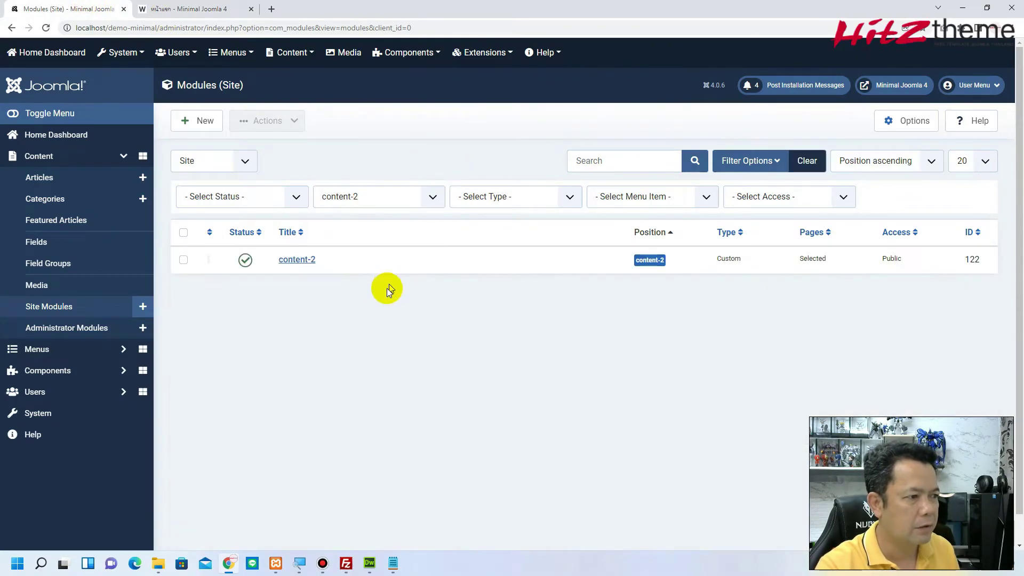
left_click(303, 261)
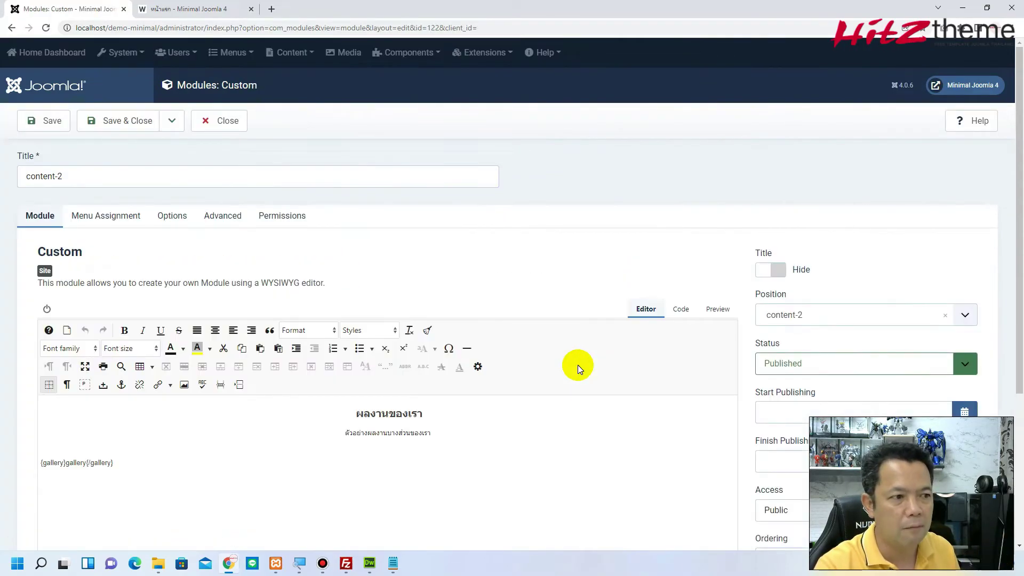
- Highlight the {gallery}gallery{/gallery} tag in the content-2 module's text
scroll(577, 365, "down", 1)
left_click(113, 423)
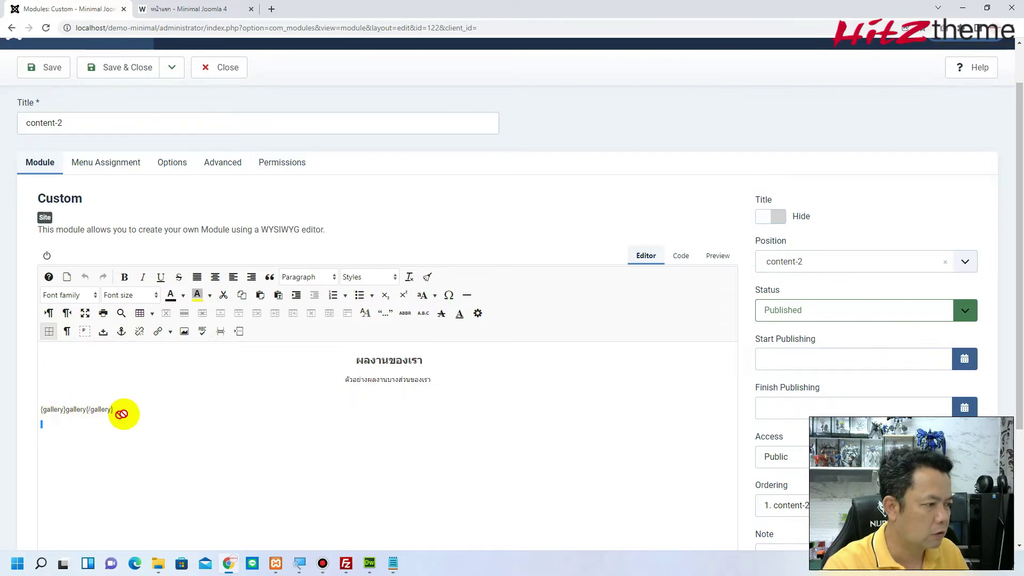
left_click_drag(119, 408, 16, 407)
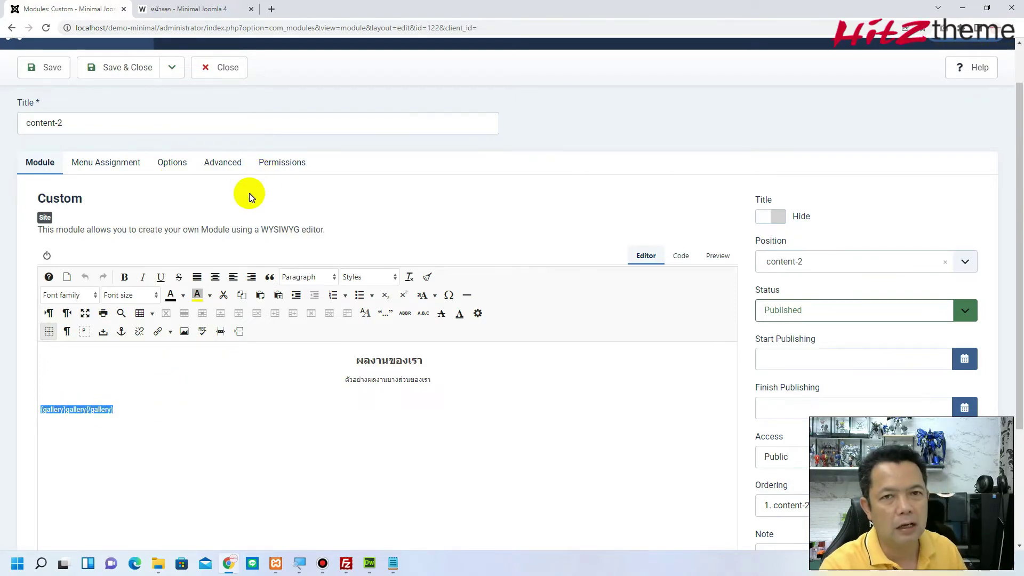
- Set Prepare Content to No in the content-2 module's options and save the module
left_click(181, 163)
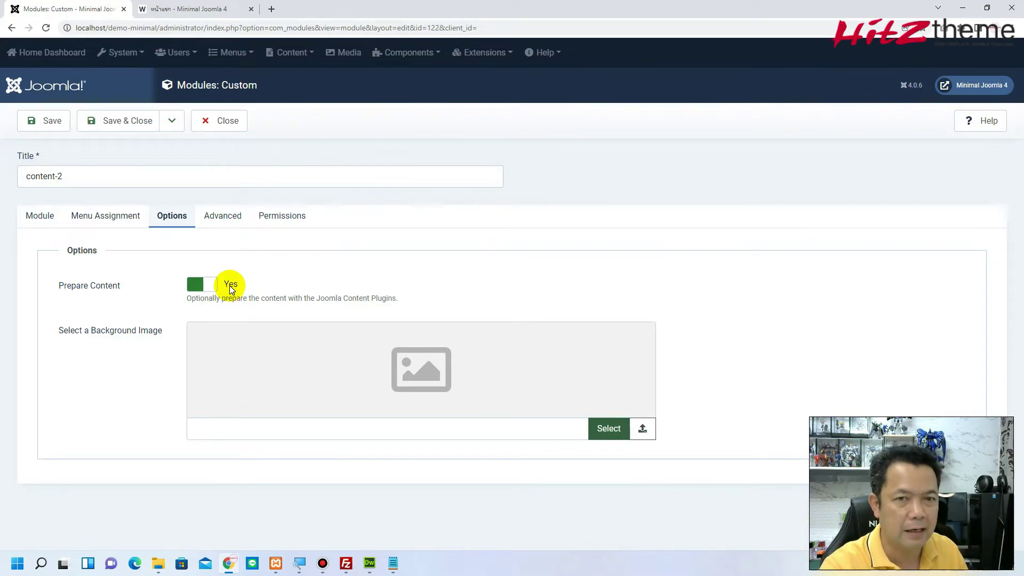
left_click(214, 284)
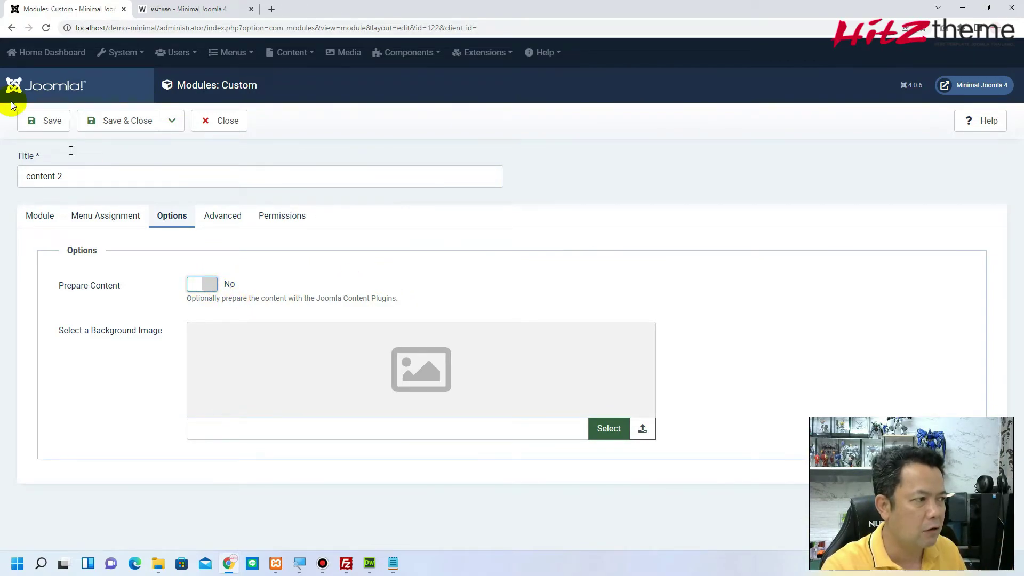
left_click(35, 120)
- Reload the site's home page and check how the gallery section renders
left_click(206, 10)
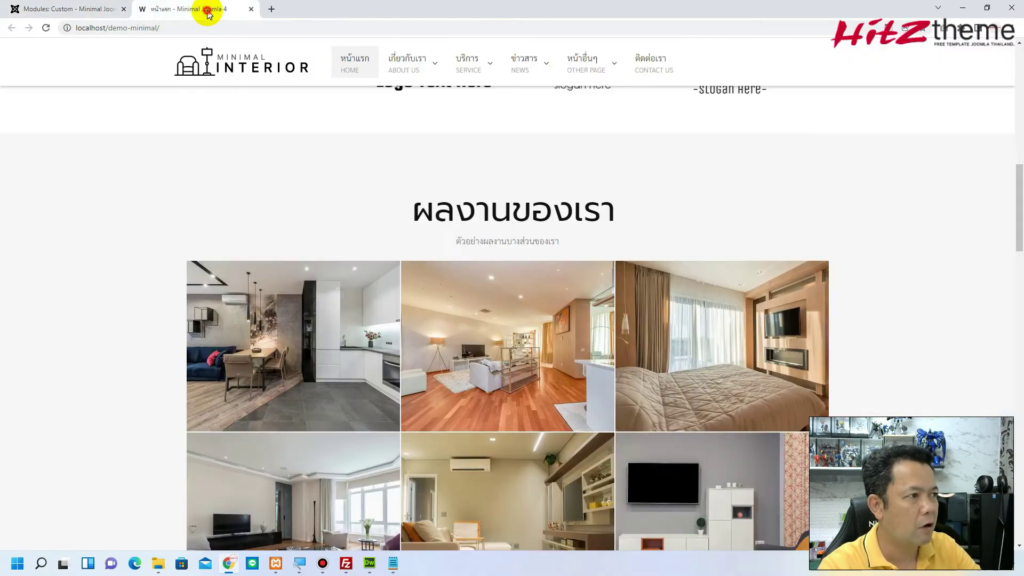
key("F5")
scroll(739, 319, "down", 8)
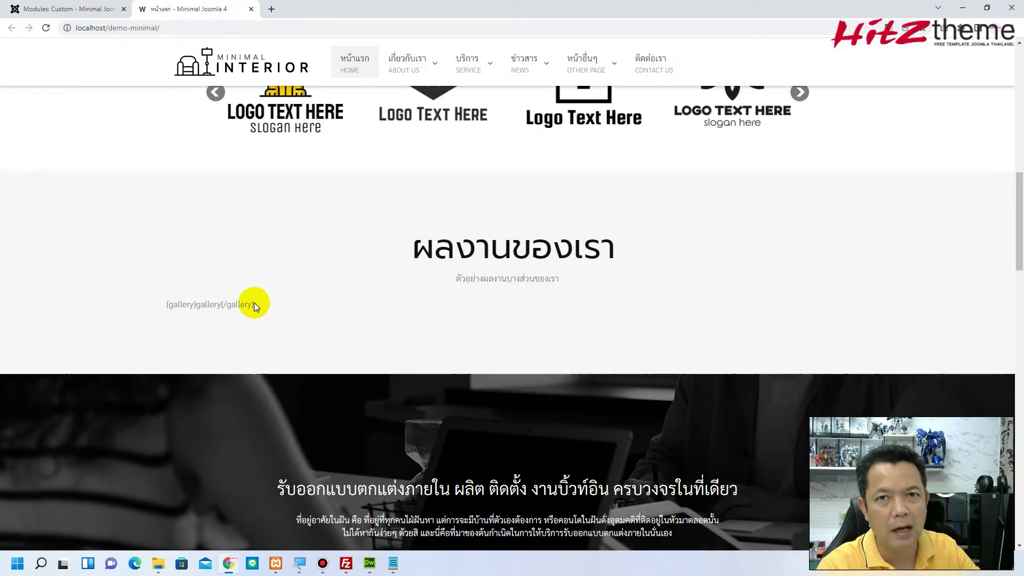
- Set Prepare Content to Yes in the content-2 module's options, then save and close the module
left_click(70, 9)
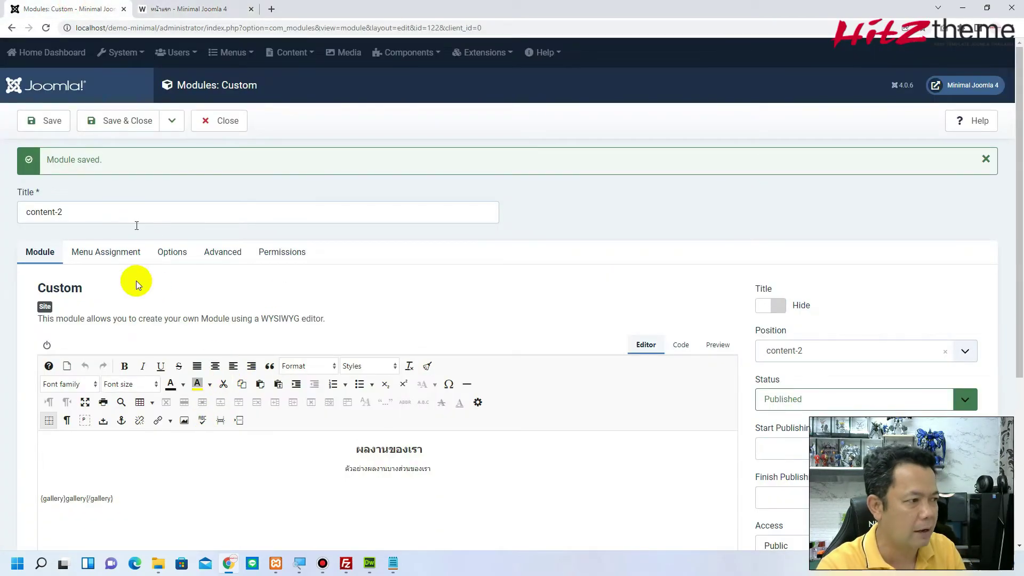
left_click(178, 258)
left_click(212, 319)
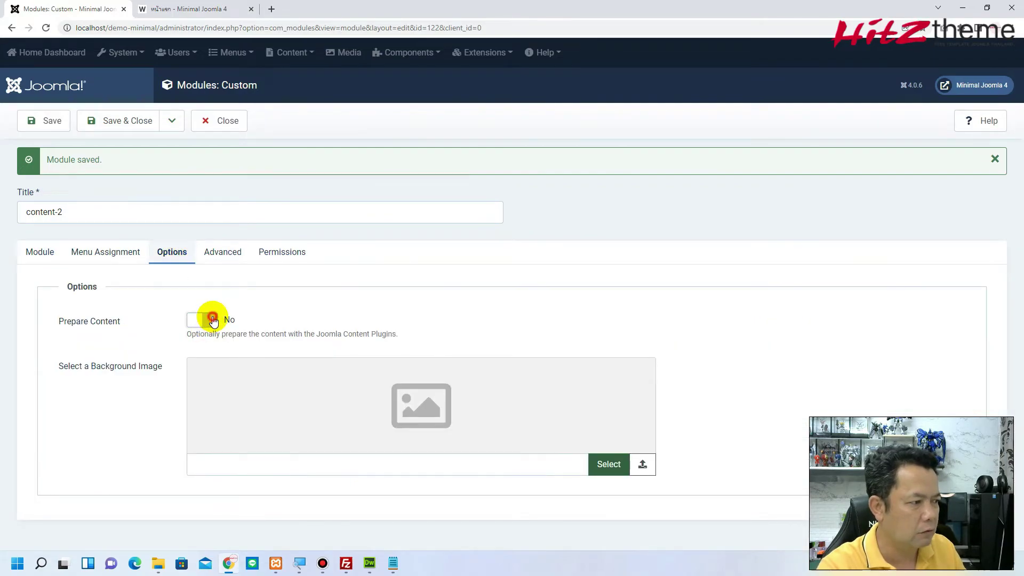
left_click(119, 123)
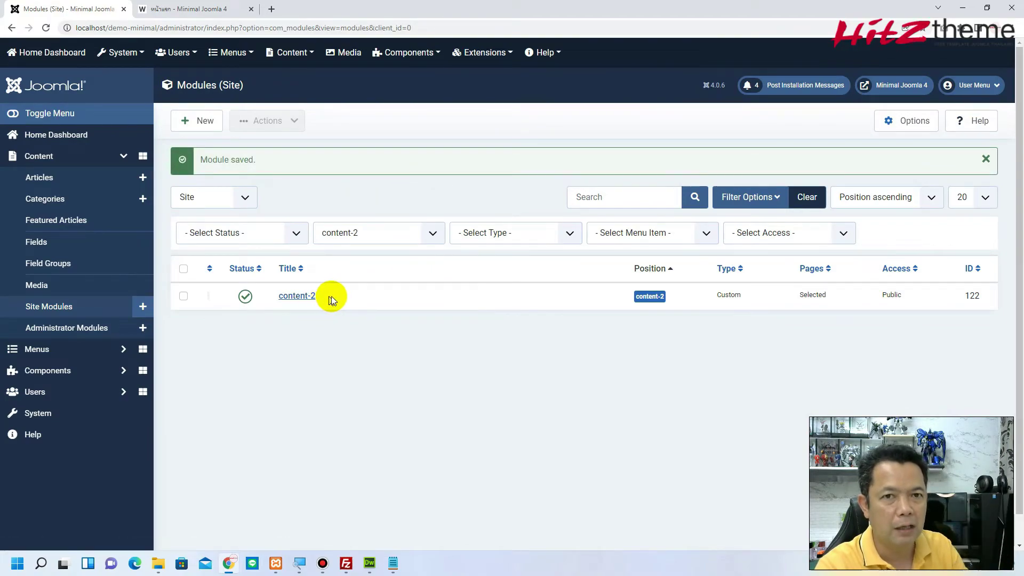
- Filter the site modules by position content-1, open the content-1 module and delete the test1 module element from its layout
left_click(425, 233)
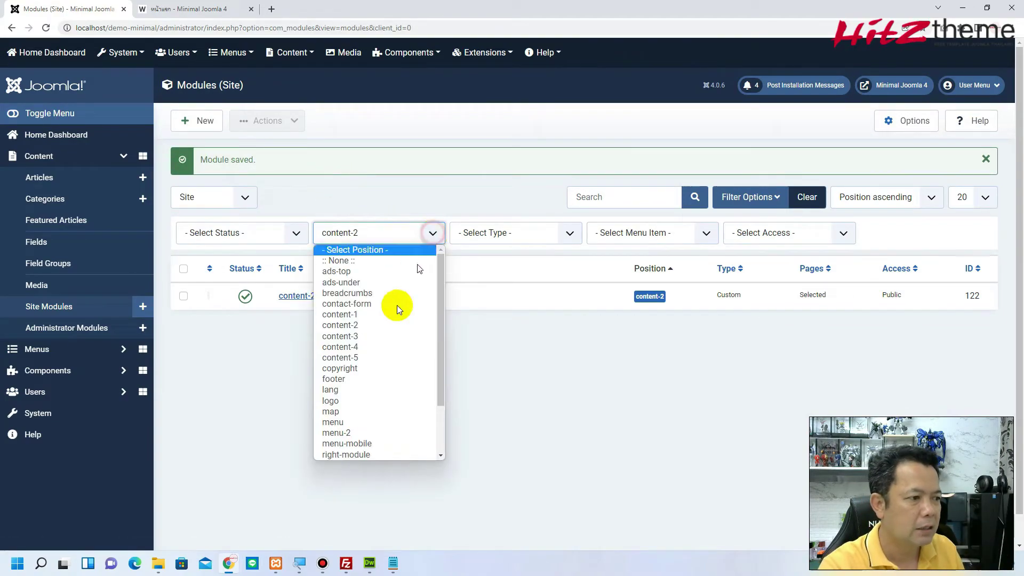
left_click(395, 313)
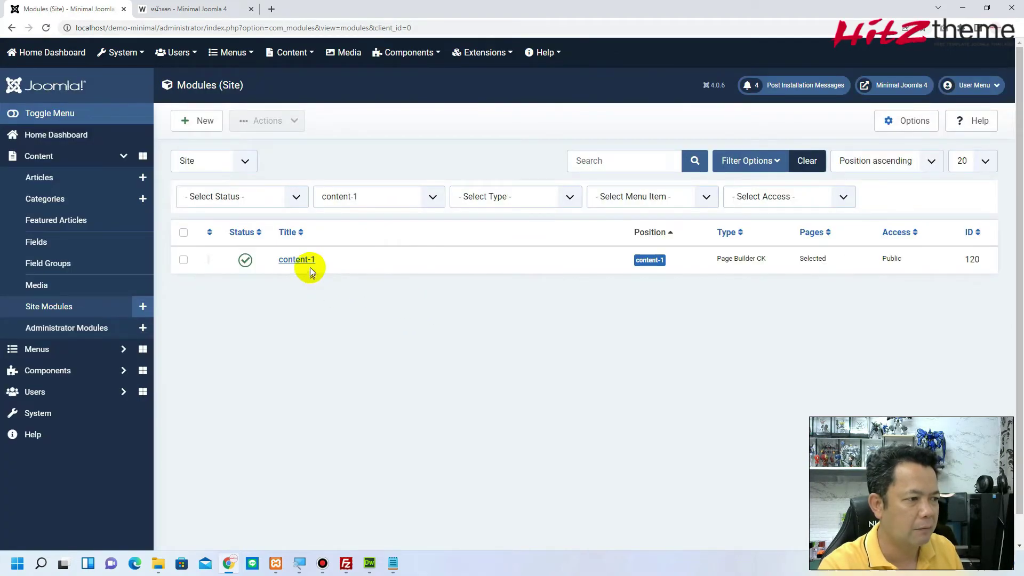
left_click(305, 263)
scroll(511, 306, "down", 2)
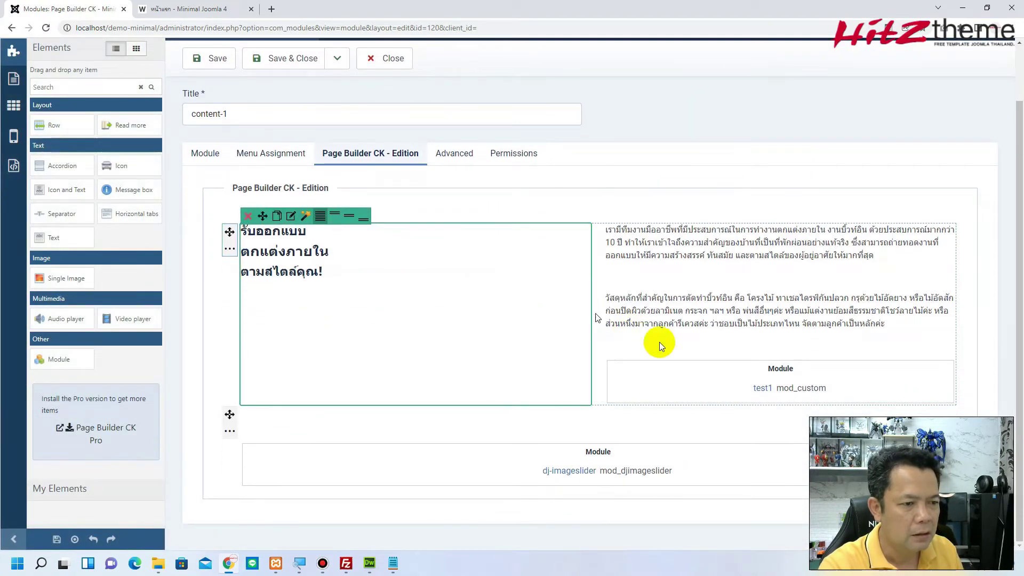
left_click(632, 372)
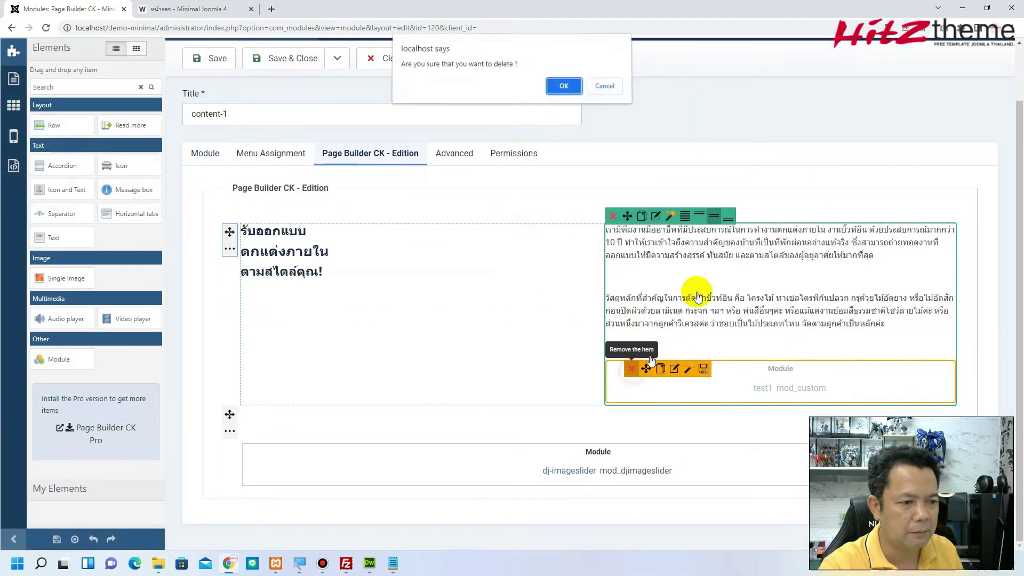
left_click(559, 88)
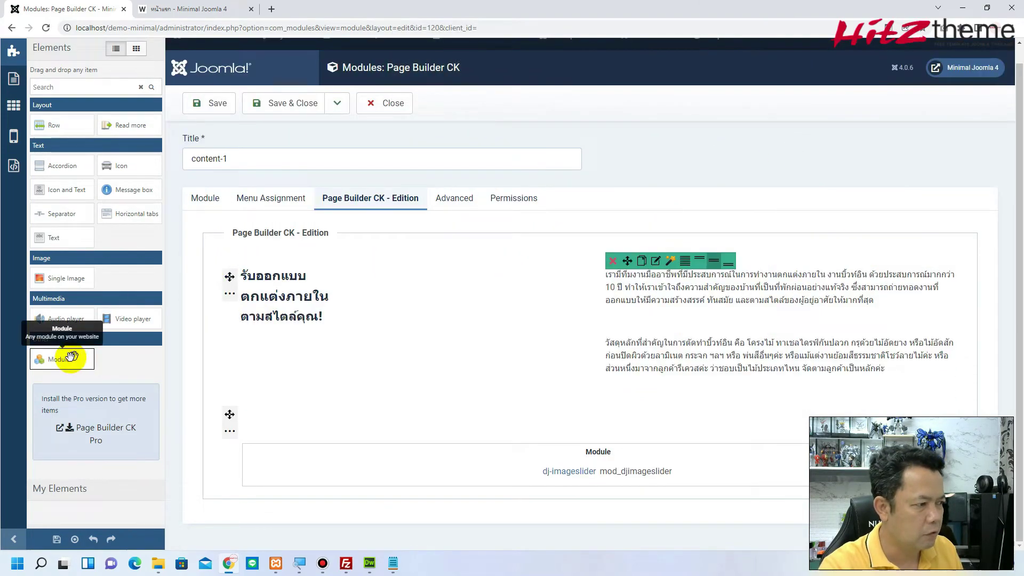
- Add a Module element below the paragraphs in the layout's second column and assign the content-2 module to it
left_click_drag(61, 359, 663, 390)
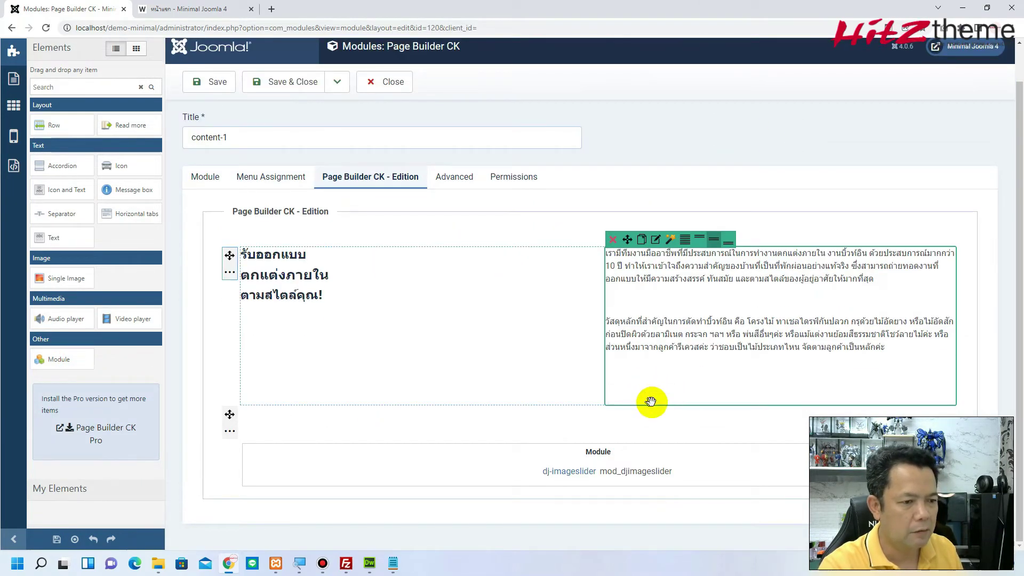
left_click(674, 369)
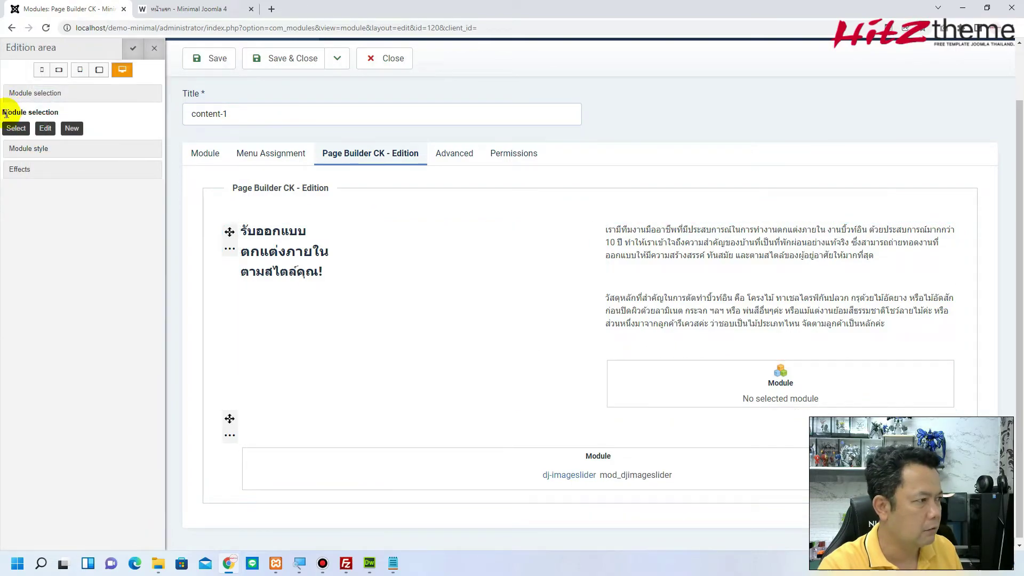
left_click(24, 130)
scroll(213, 281, "down", 3)
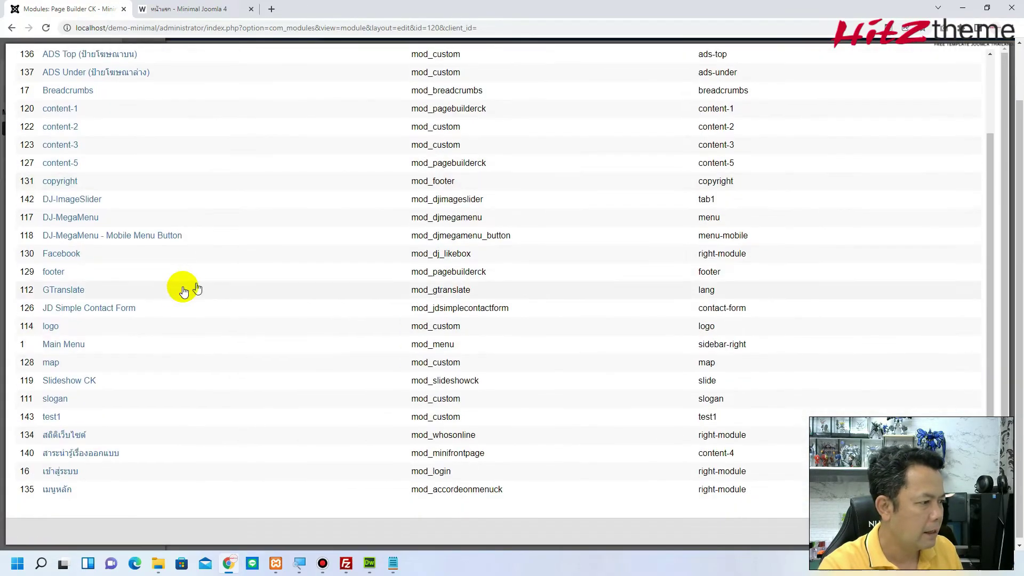
scroll(160, 283, "up", 3)
left_click(75, 219)
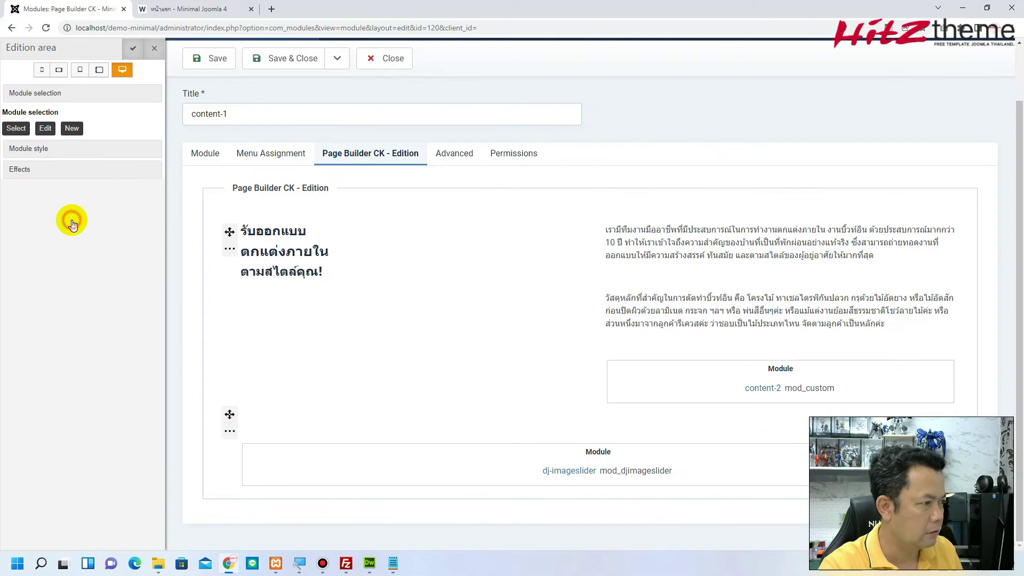
left_click(136, 48)
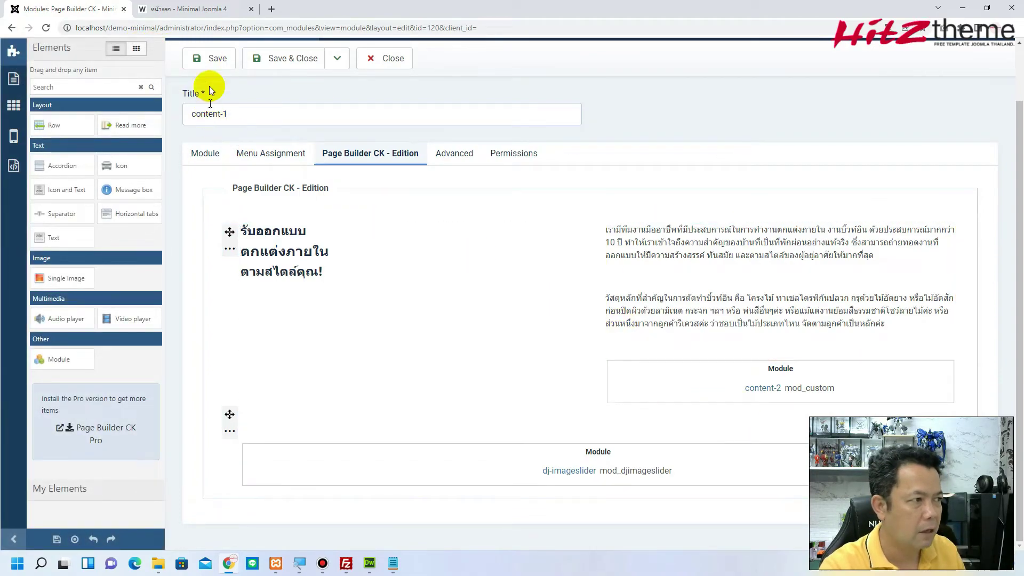
- Save the content-1 module and check the embedded content-2 gallery on the reloaded home page
left_click(216, 59)
left_click(187, 8)
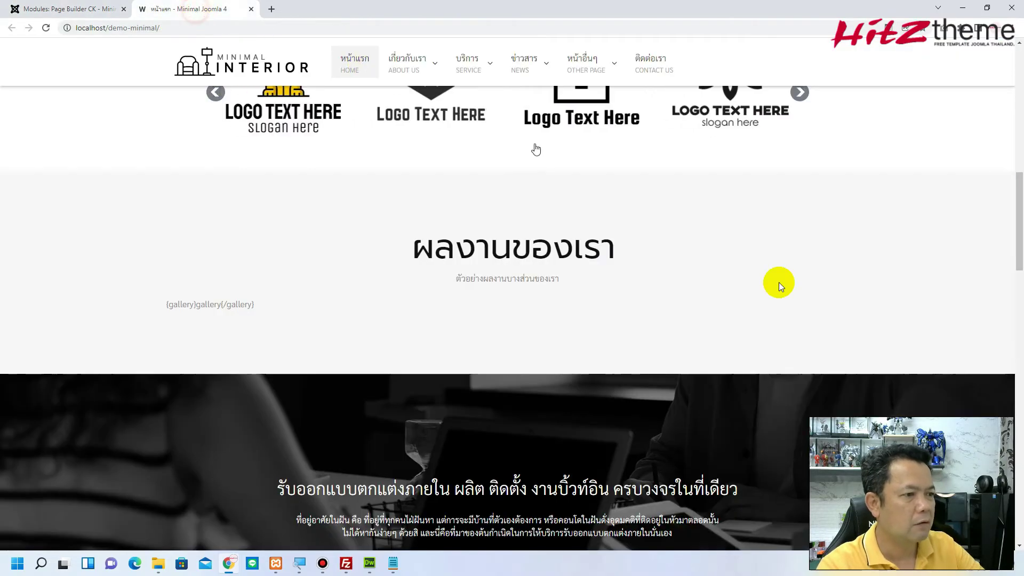
key("F5")
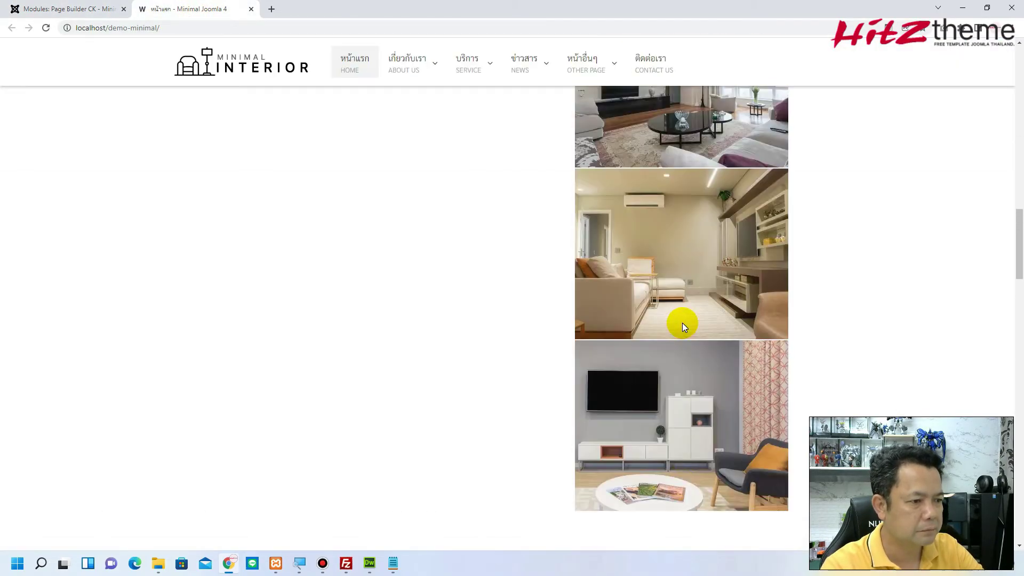
scroll(683, 323, "up", 3)
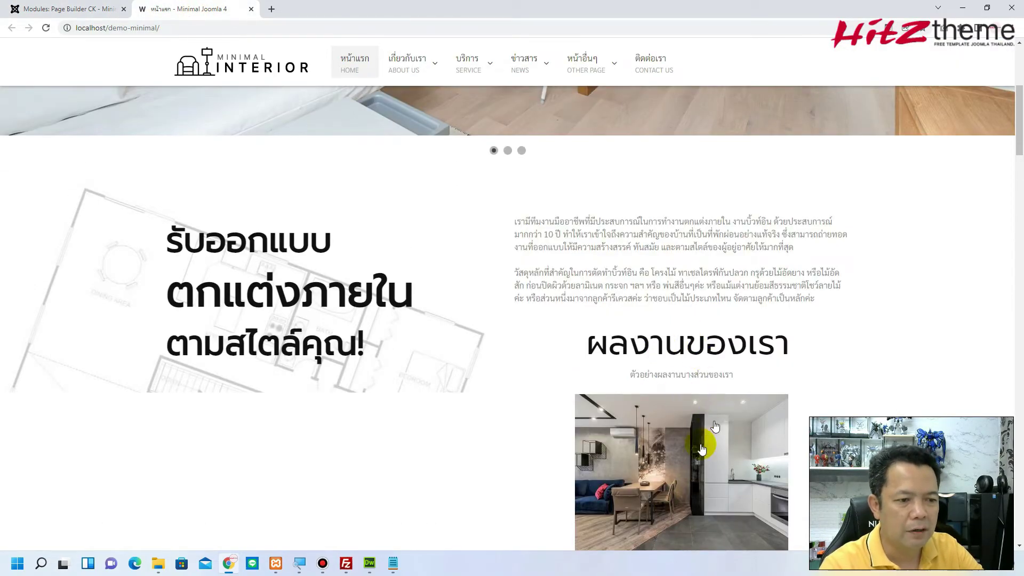
scroll(670, 453, "down", 1)
scroll(670, 457, "down", 3)
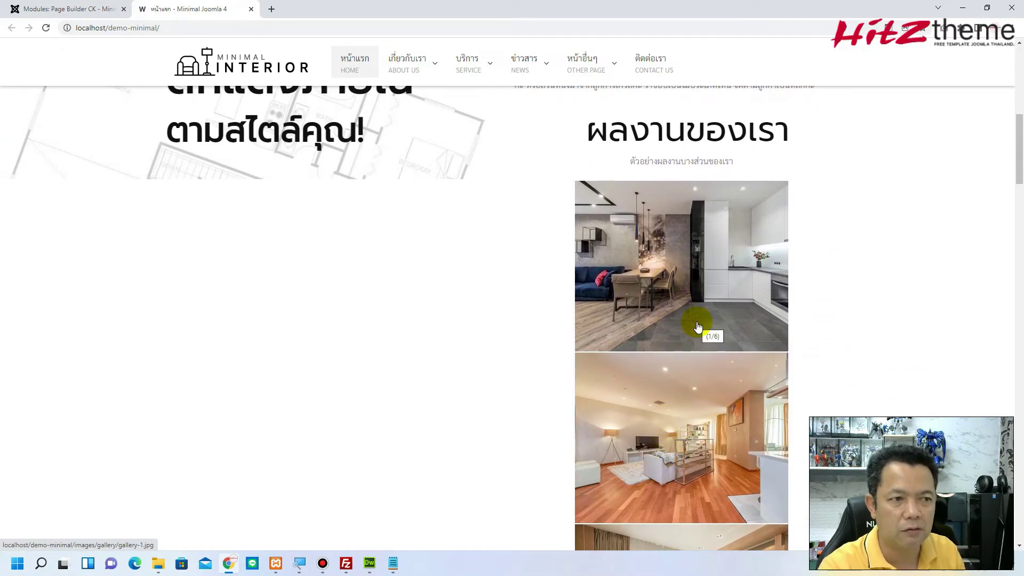
- Set Activate content plugins to Yes in the content-1 module's advanced options and return to its layout
key("ctrl+Tab")
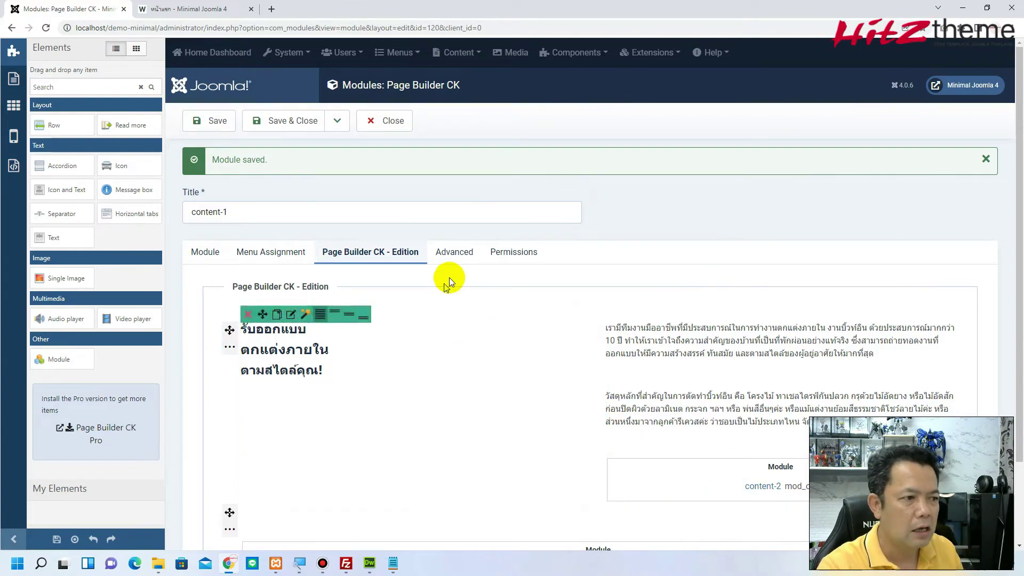
left_click(455, 251)
left_click(401, 326)
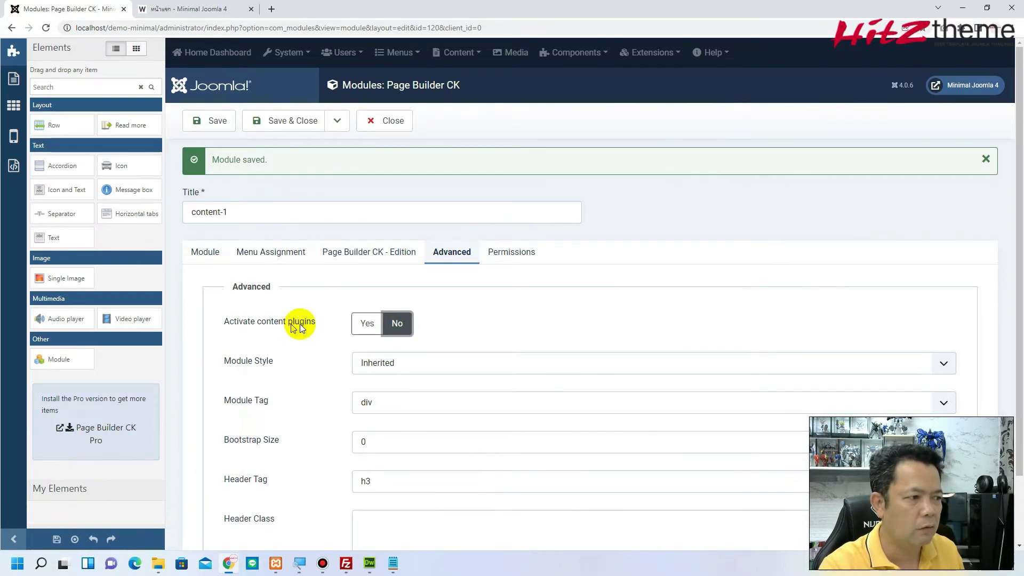
left_click(364, 324)
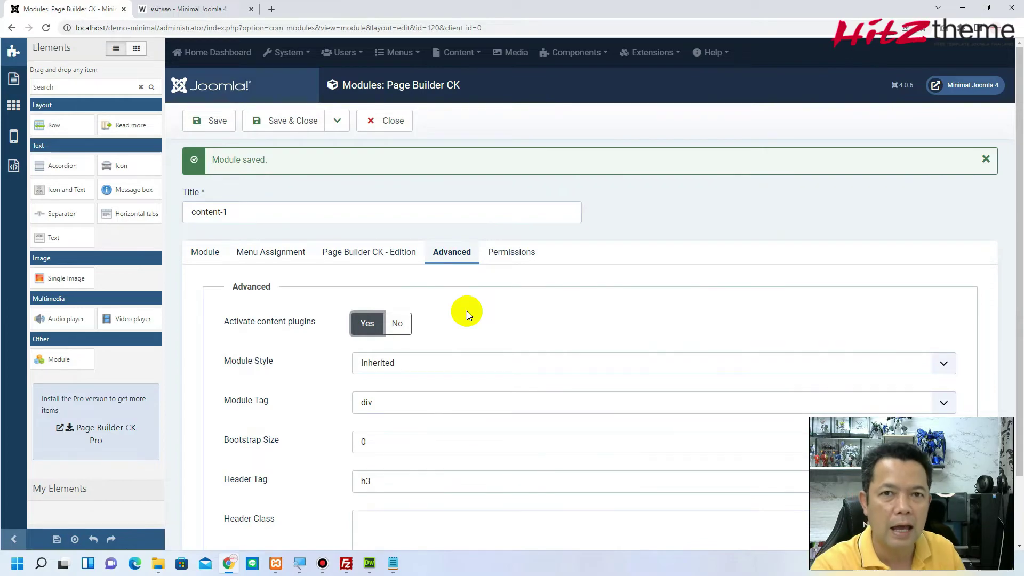
left_click(369, 252)
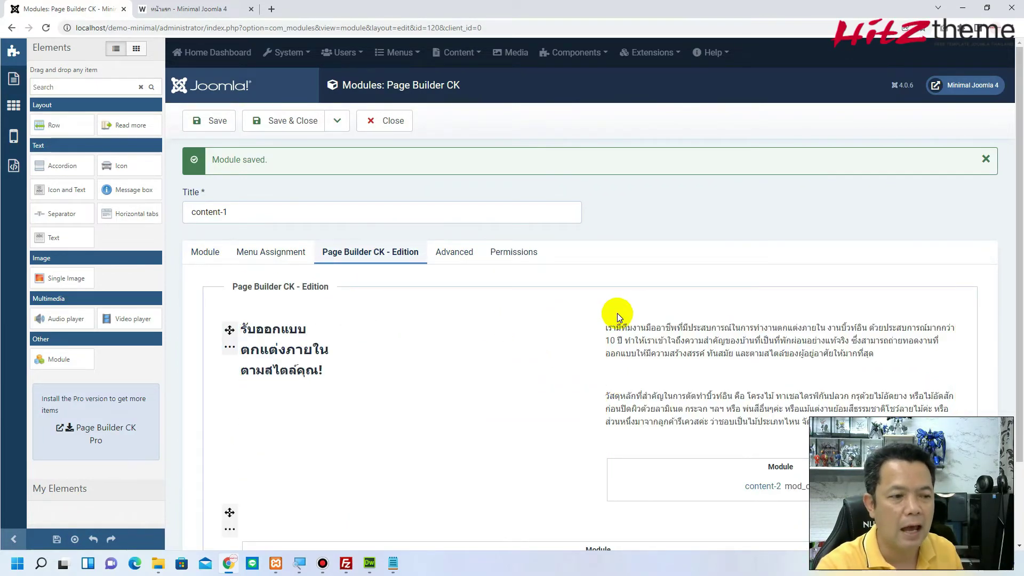
scroll(590, 386, "down", 1)
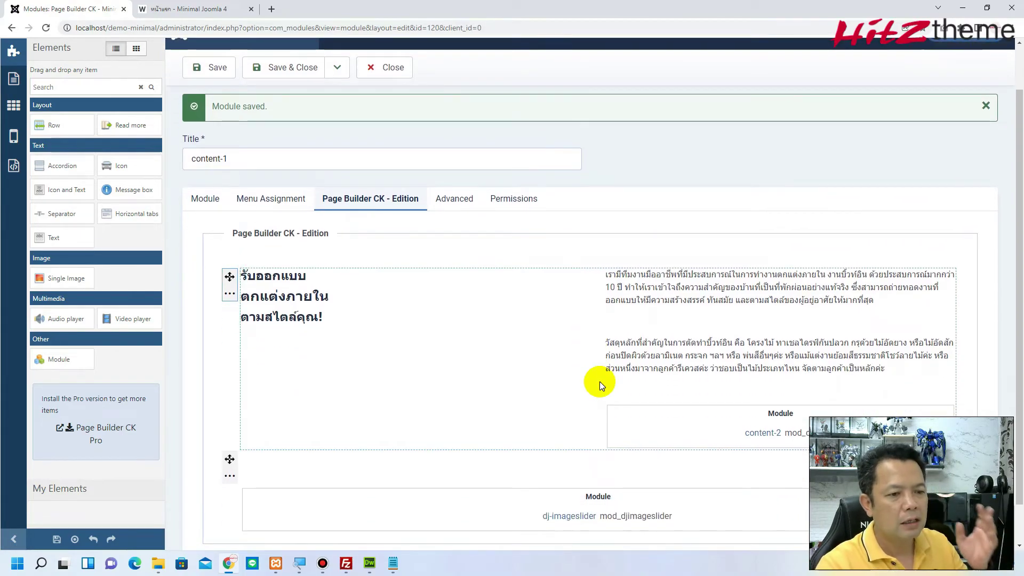